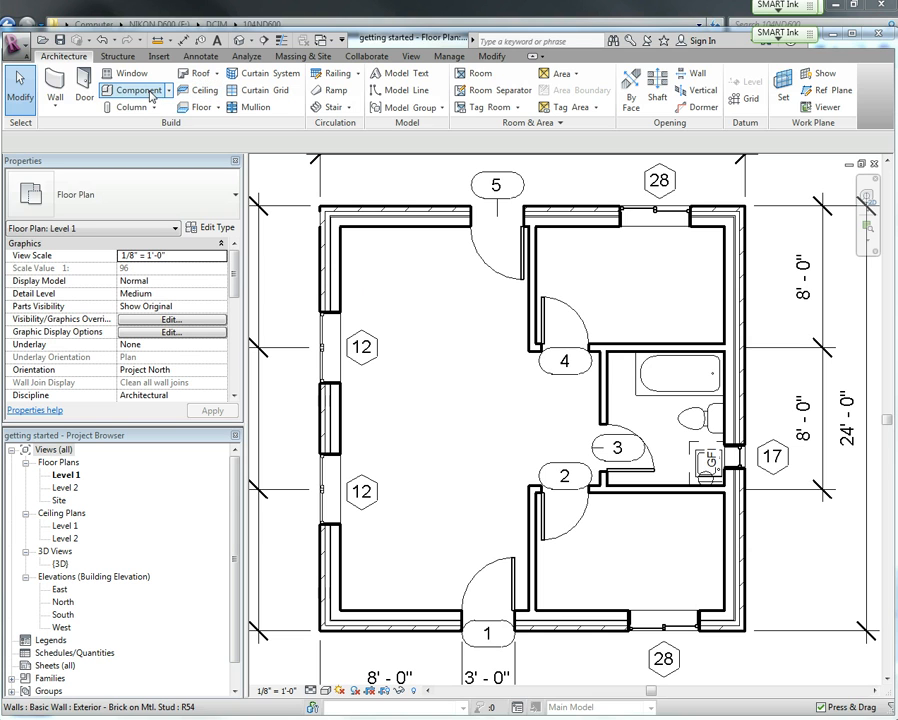
Start loading a family for component placement and browse the Casework library's base cabinet, counter top, tall cabinet and wall cabinet folders.
click(150, 95)
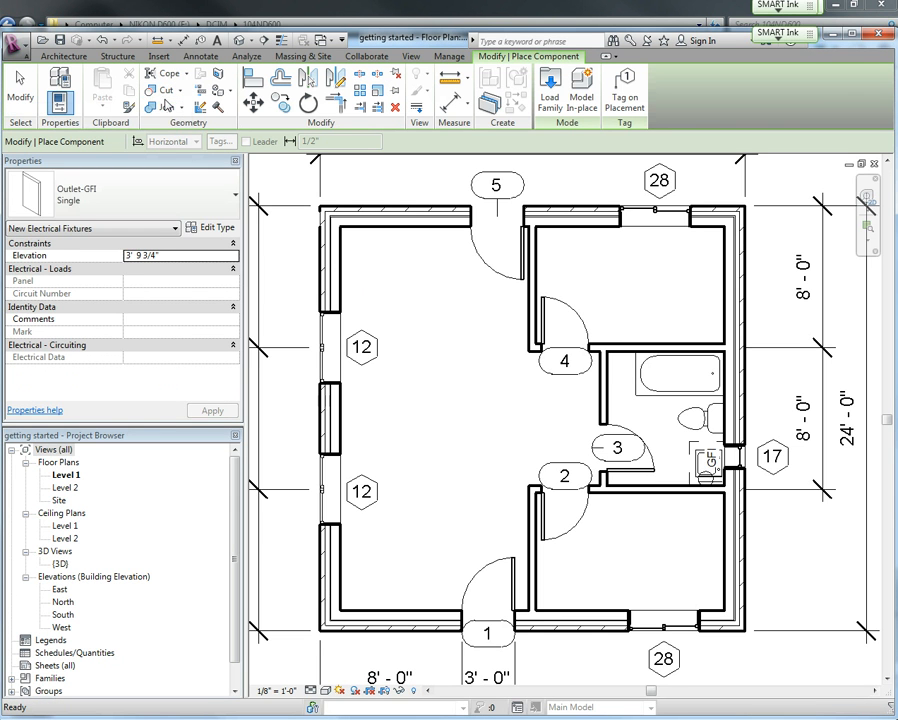
click(545, 105)
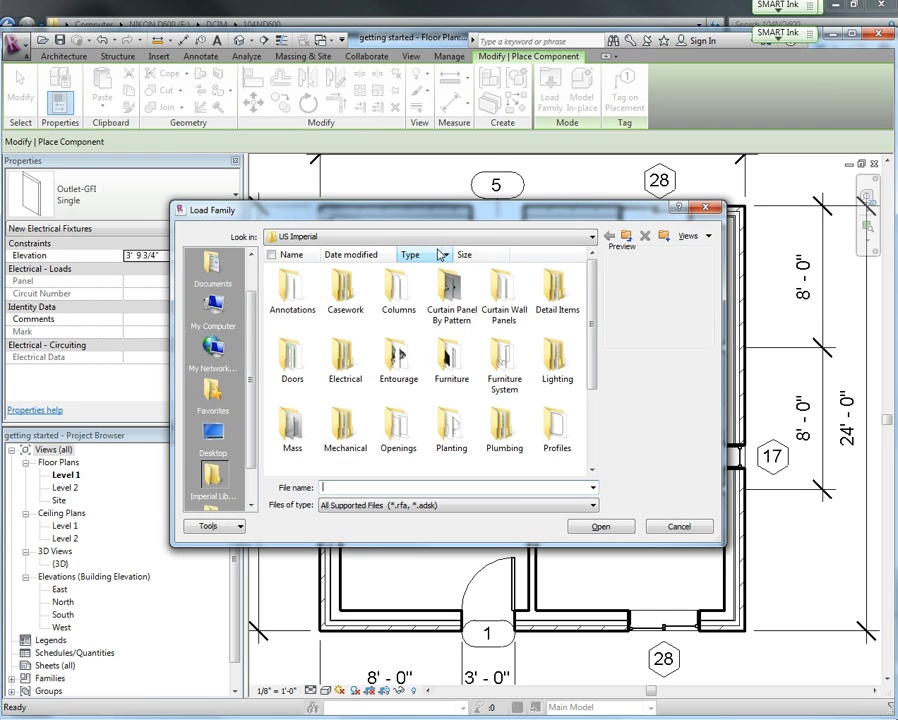
double_click(342, 289)
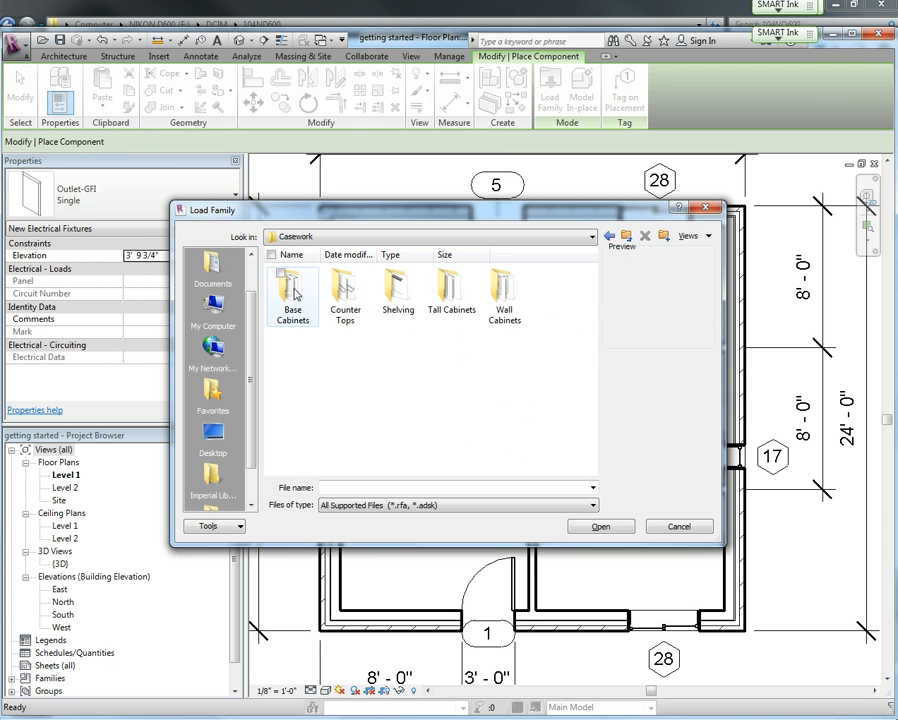
double_click(295, 291)
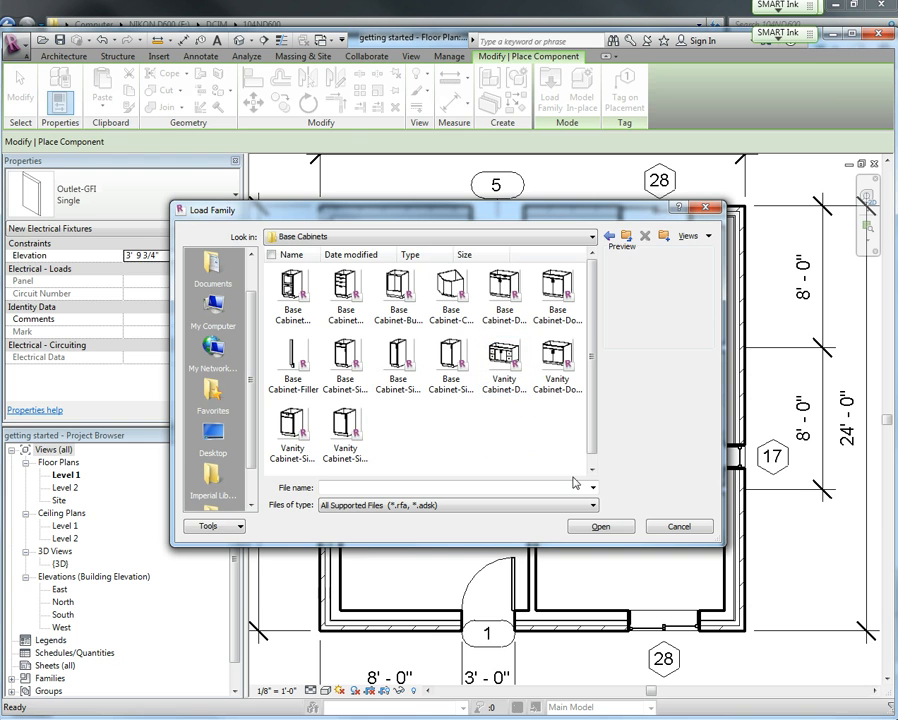
click(608, 236)
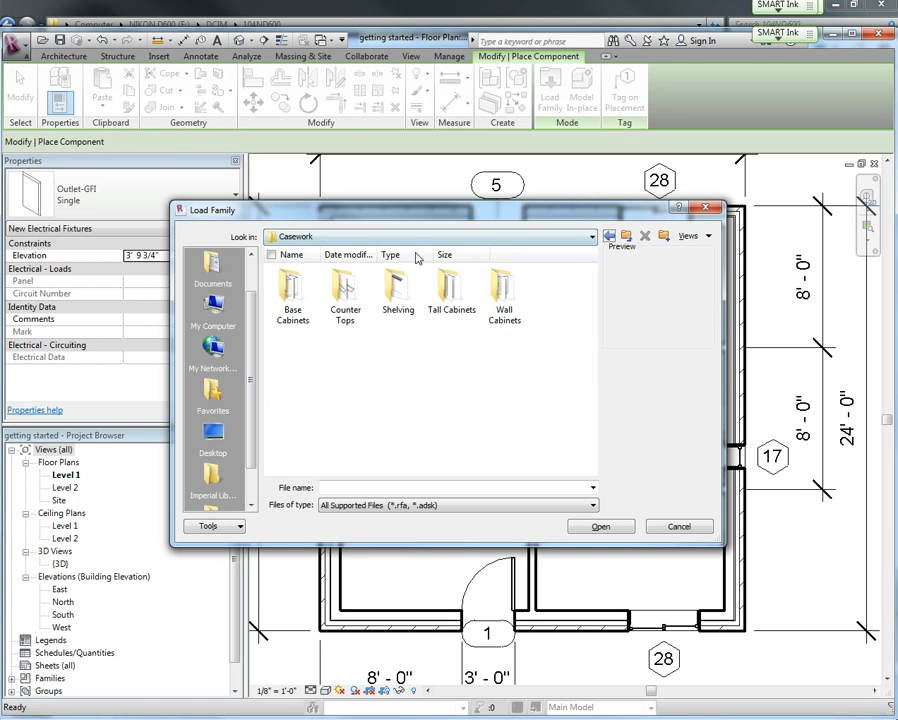
double_click(343, 290)
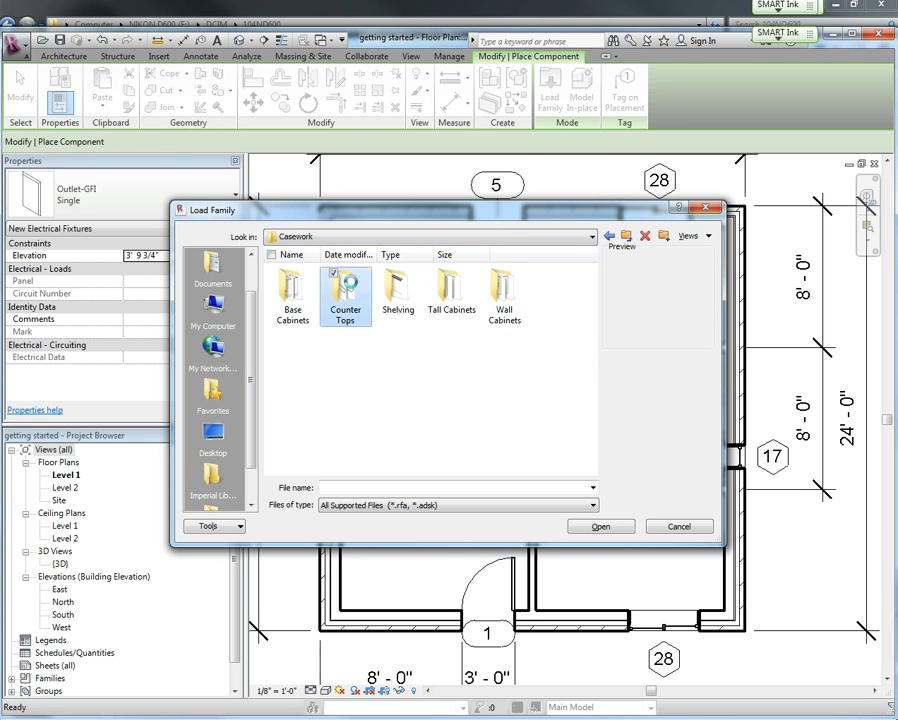
click(609, 238)
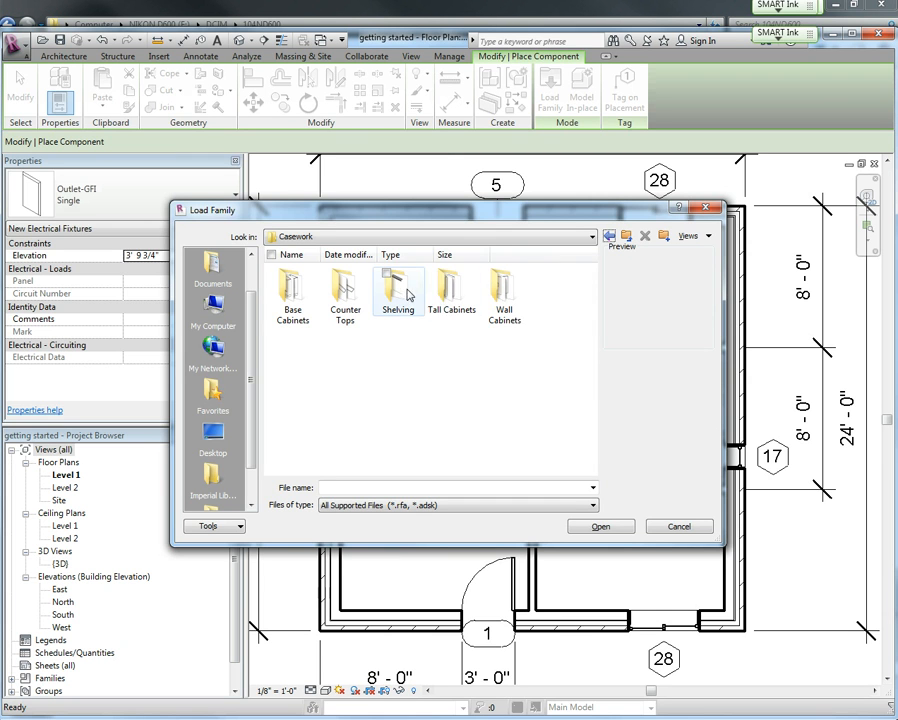
double_click(452, 292)
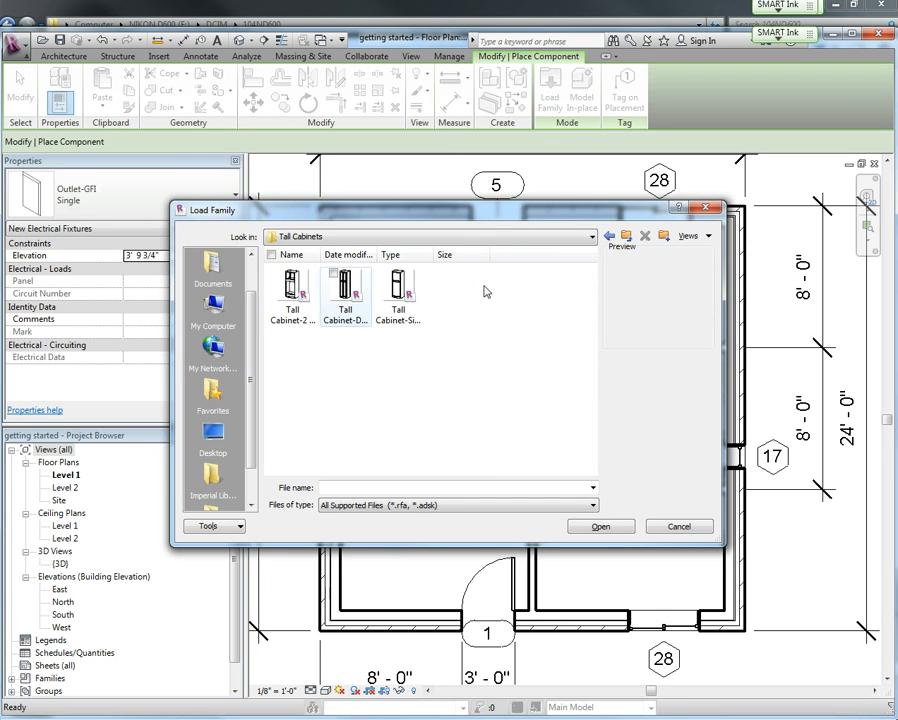
click(609, 237)
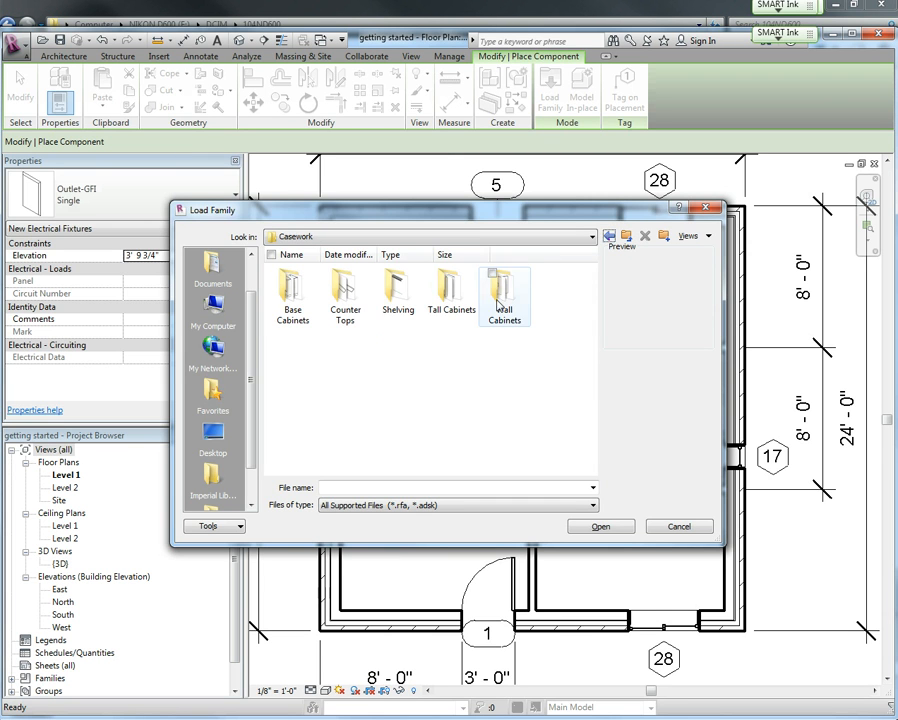
double_click(452, 292)
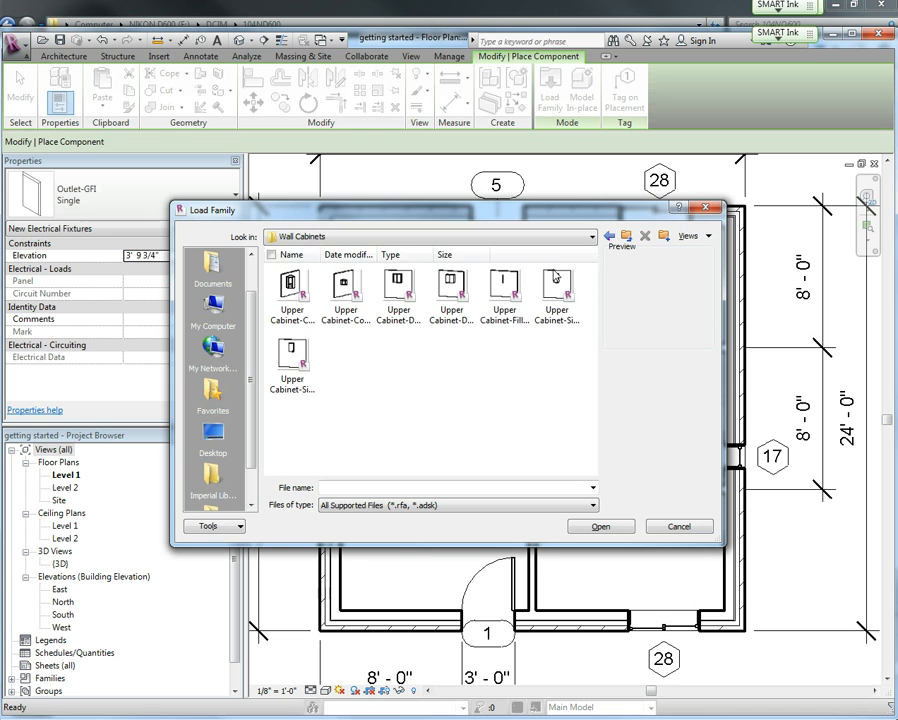
click(609, 238)
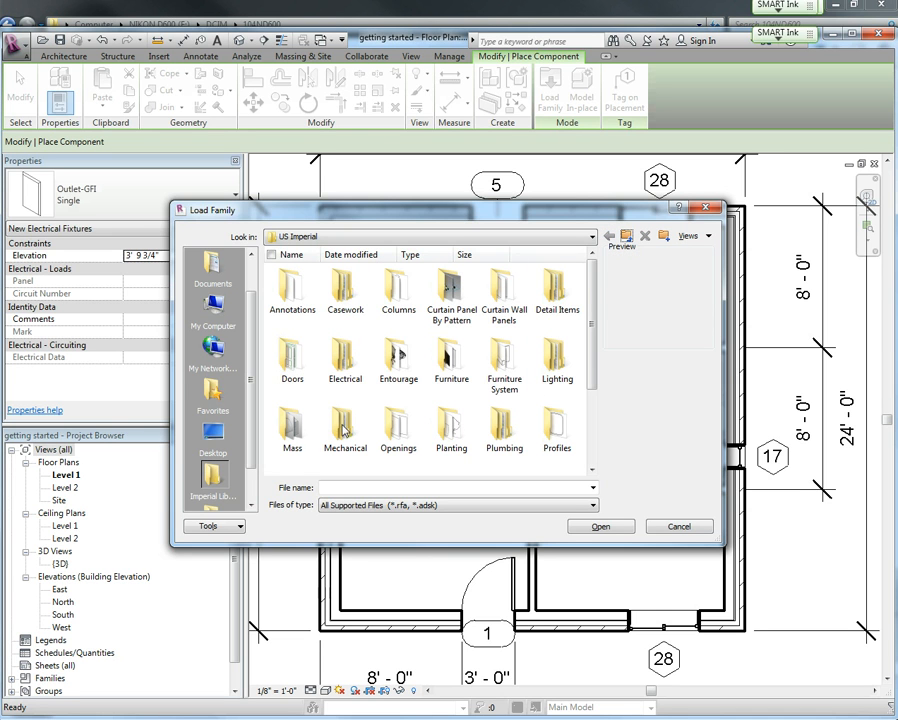
double_click(345, 291)
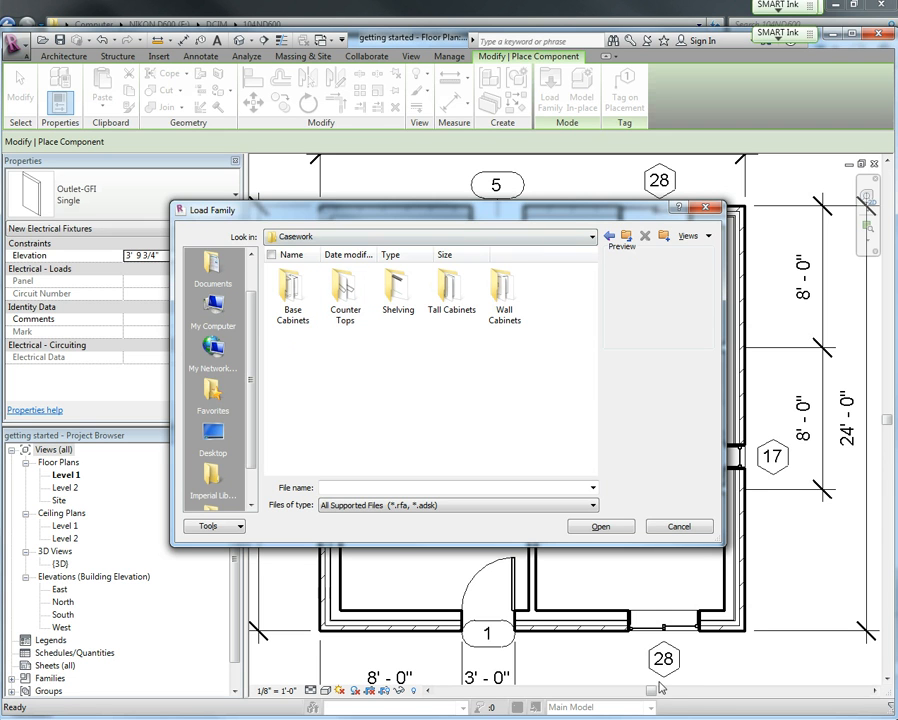
click(609, 236)
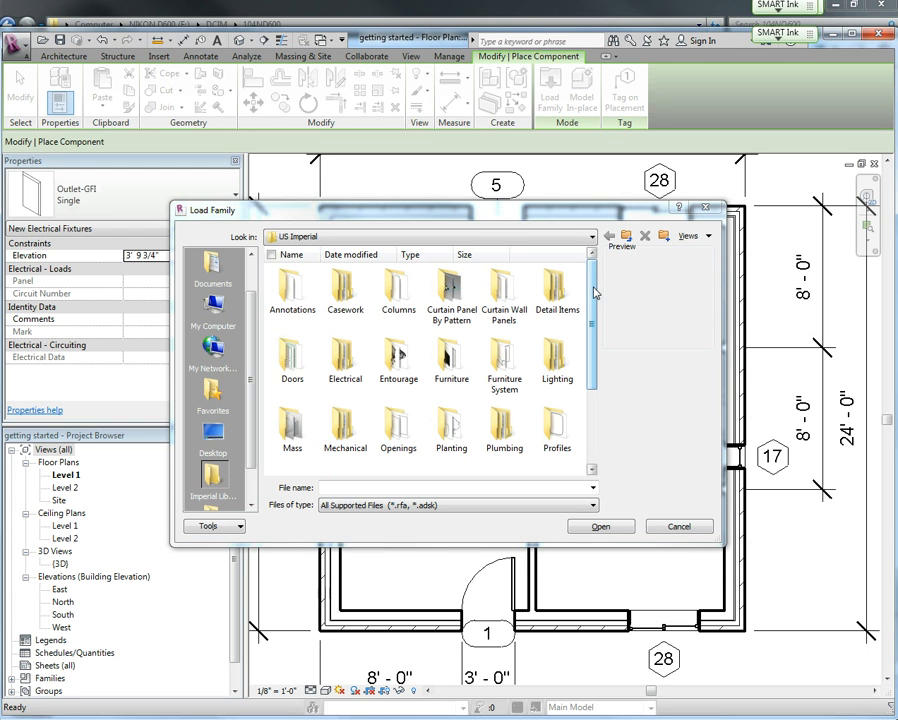
Load the Kitchenette - Medium and Microwave families from Specialty Equipment > Domestic, overwriting the shared sink sub-component family with the Kitchenette - Medium version.
drag(596, 292, 590, 359)
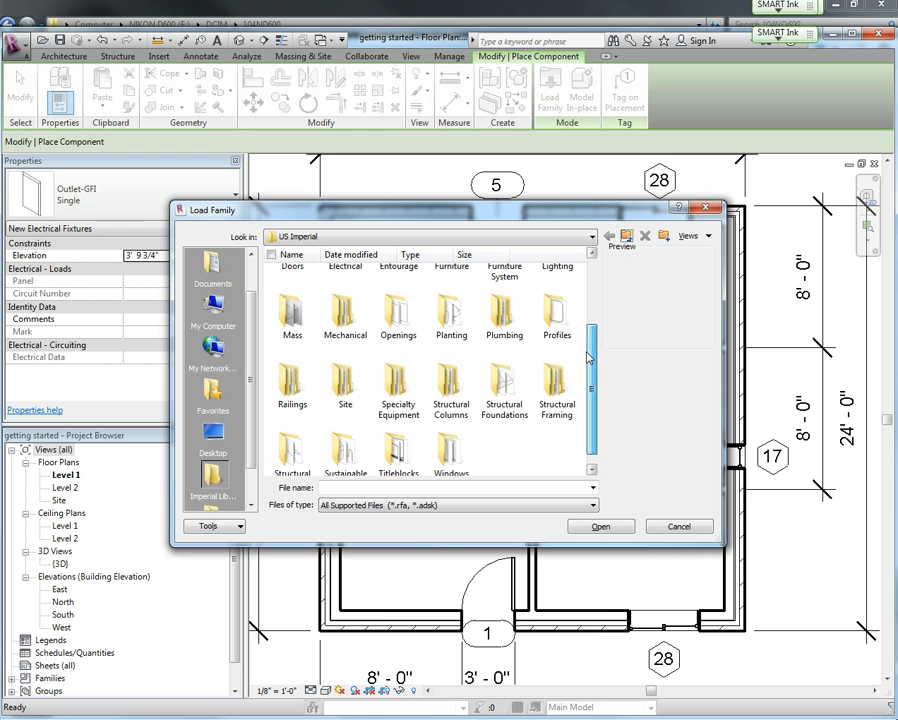
double_click(397, 390)
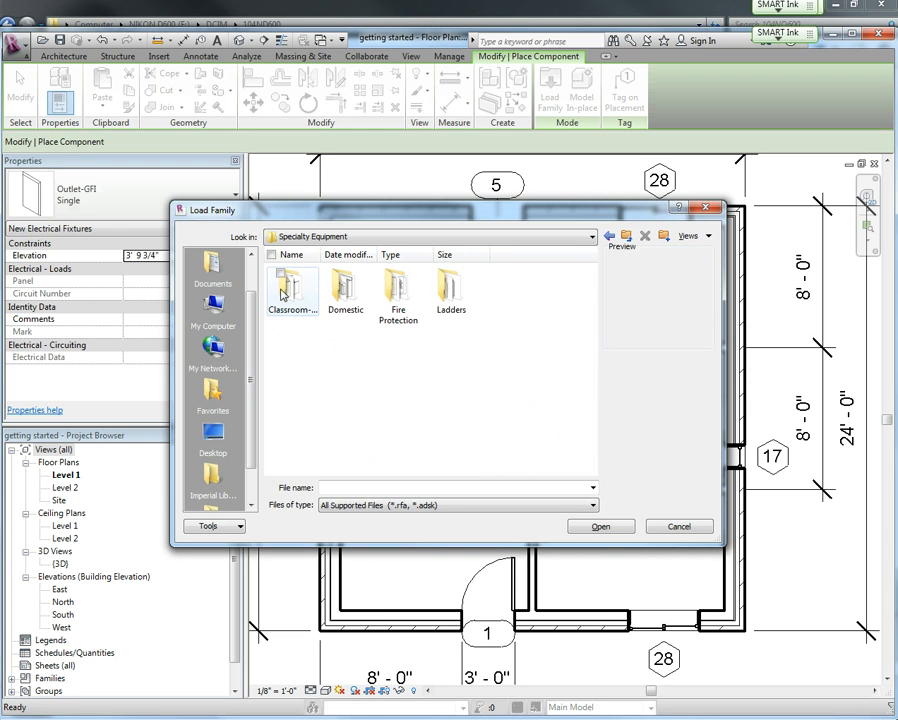
double_click(344, 290)
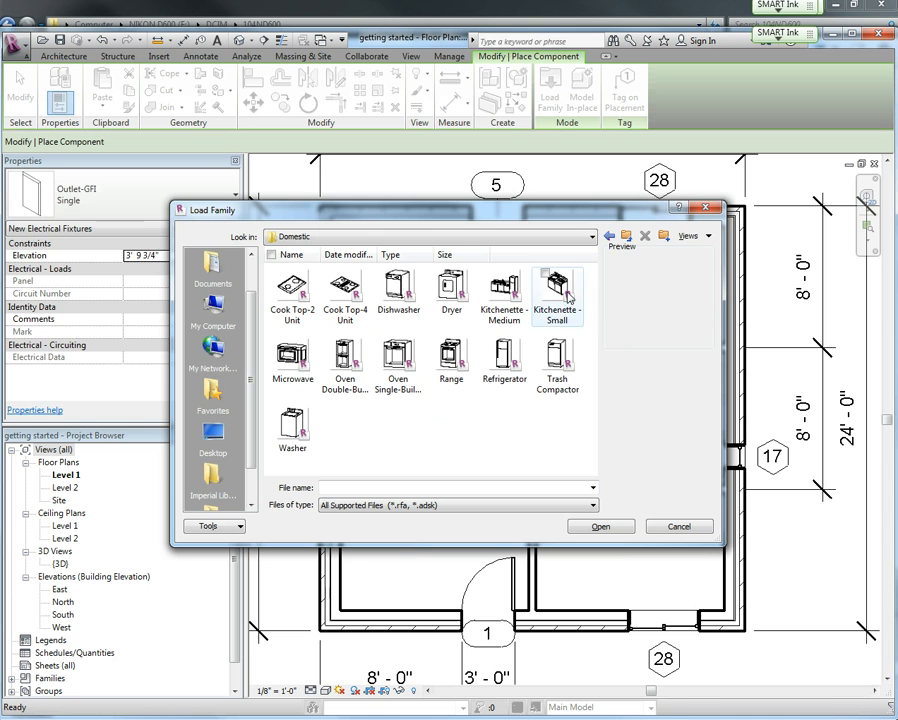
click(492, 272)
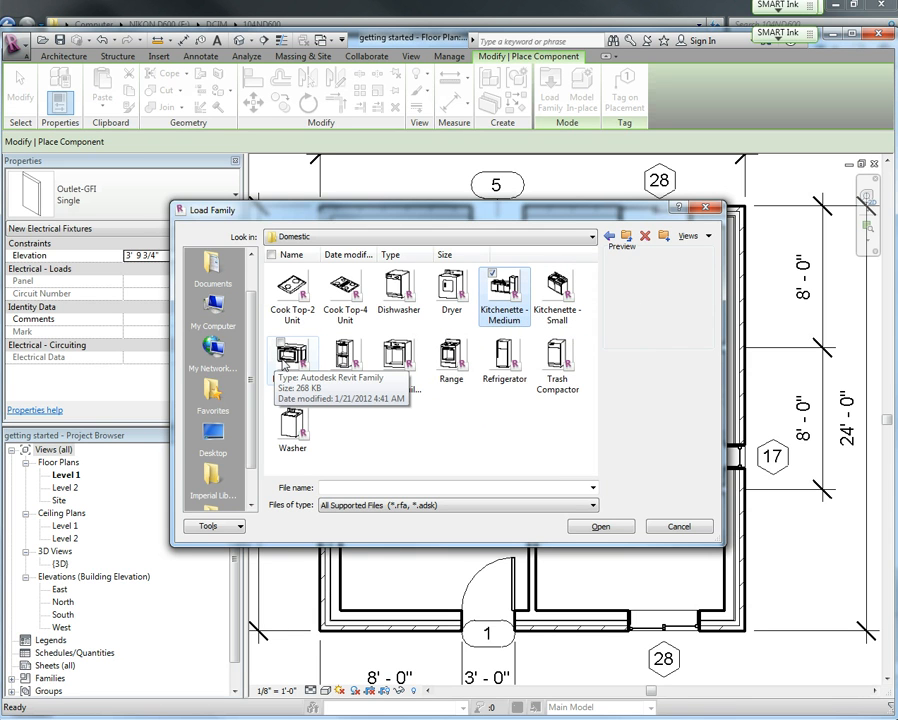
click(284, 365)
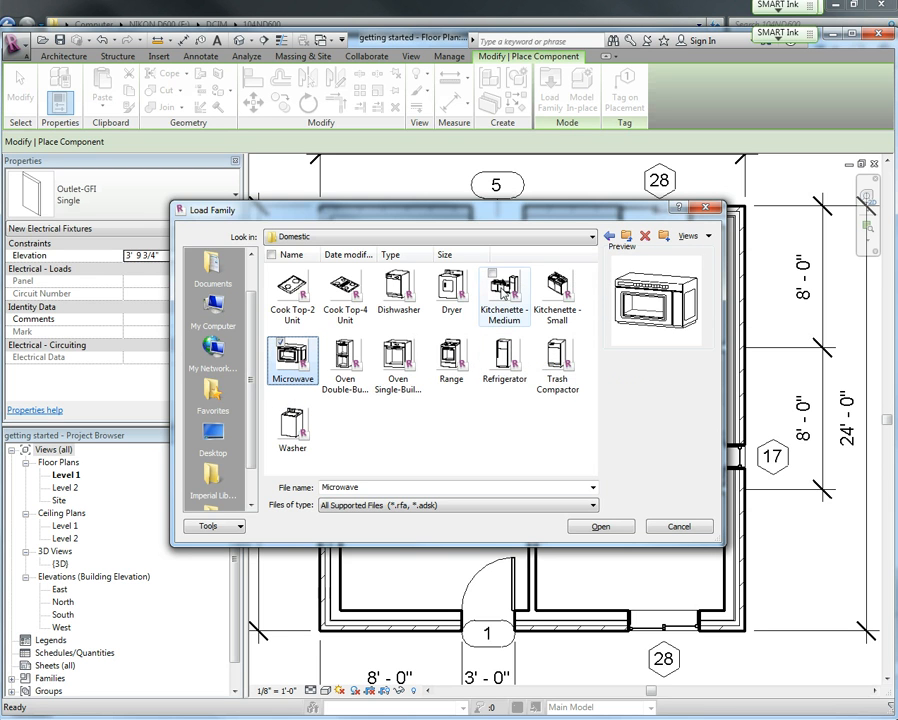
ctrl+click(506, 288)
ctrl+click(557, 288)
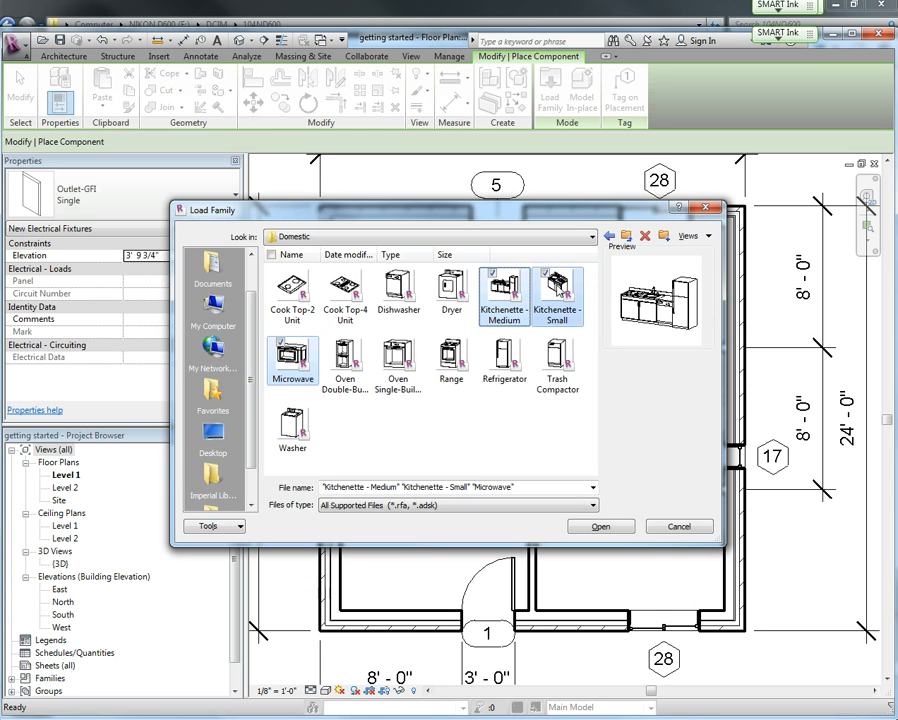
ctrl+click(557, 288)
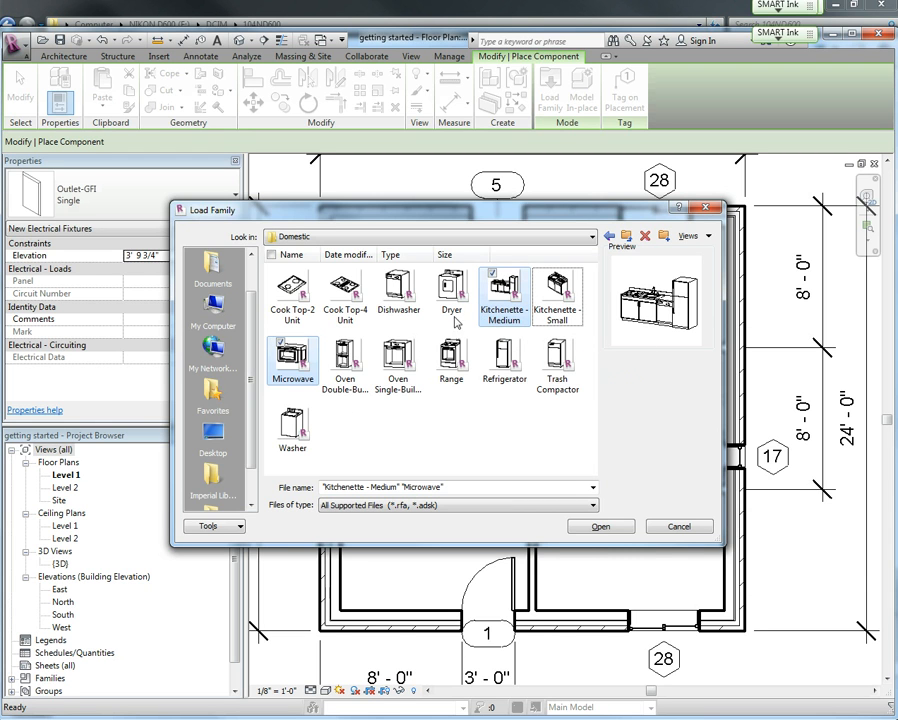
click(603, 527)
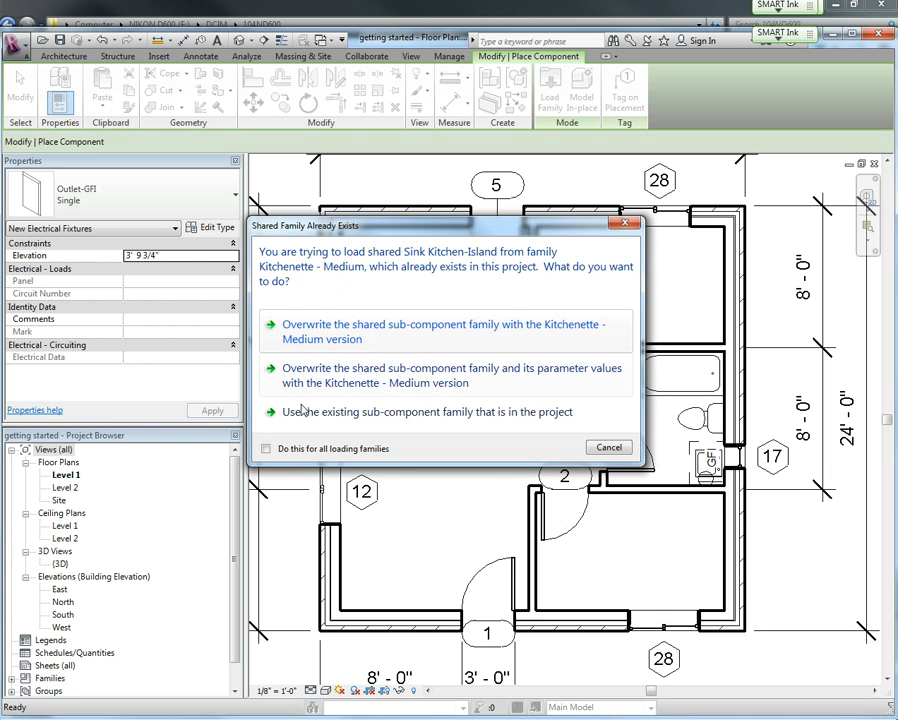
click(362, 330)
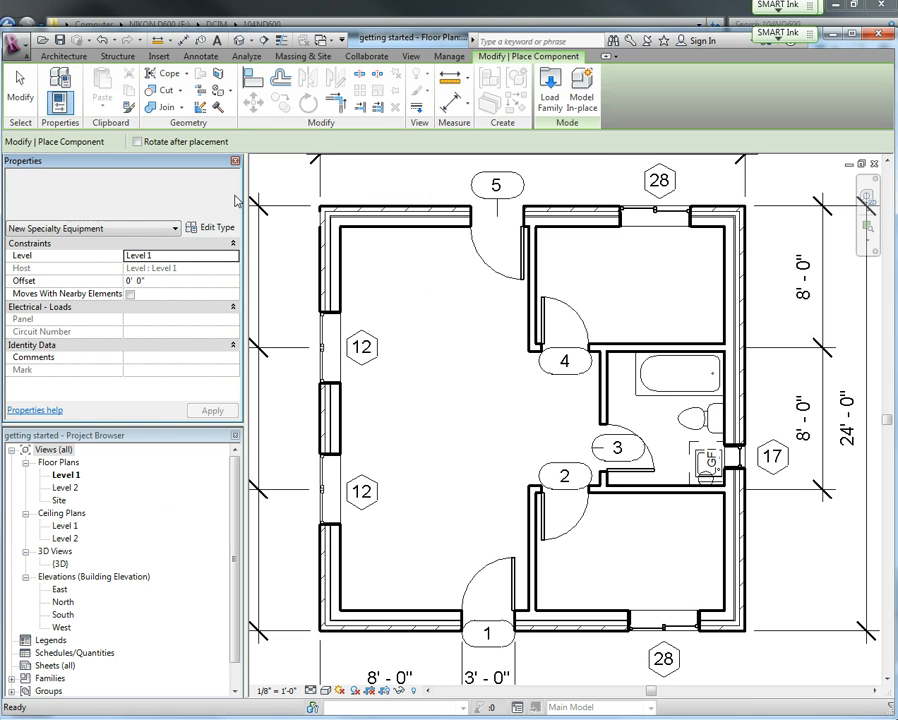
click(236, 203)
drag(236, 275, 234, 400)
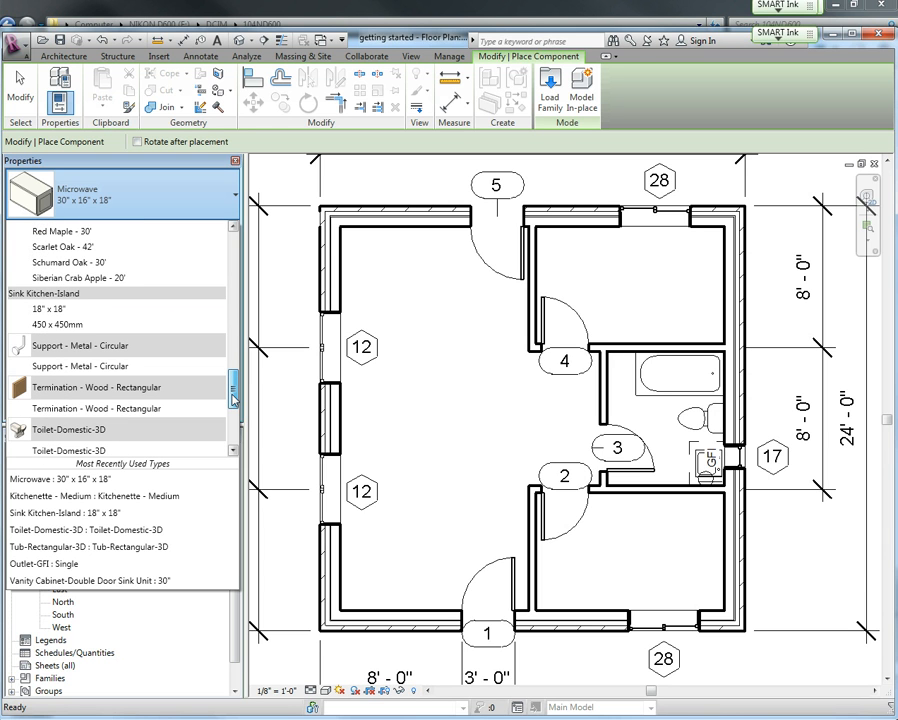
click(50, 324)
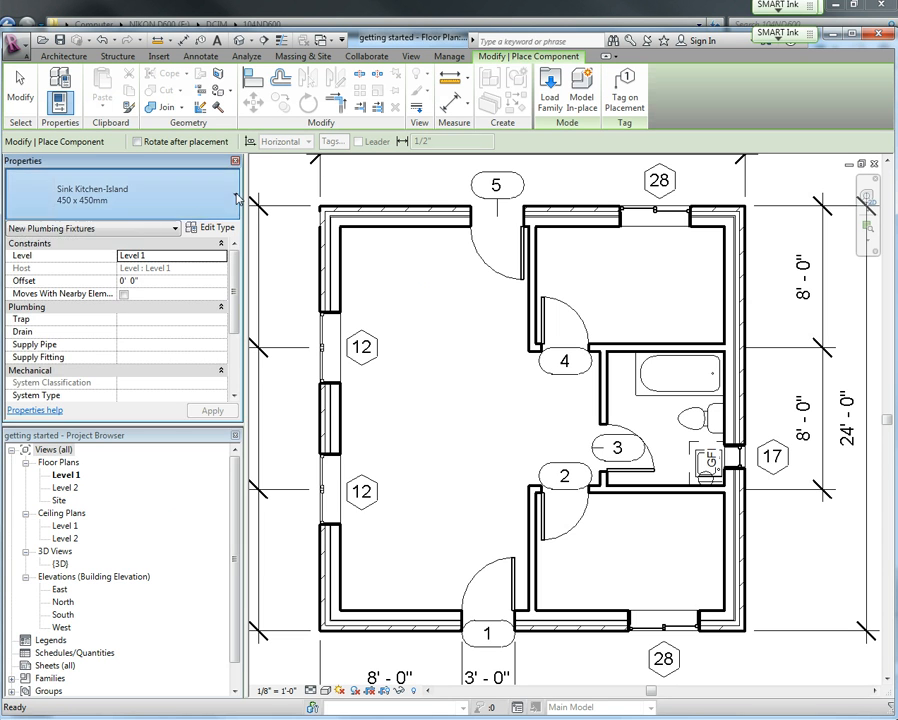
Place a Kitchenette - Medium, rotated to run along the west wall, against its inner face beside the upper window.
click(100, 195)
drag(233, 392, 252, 269)
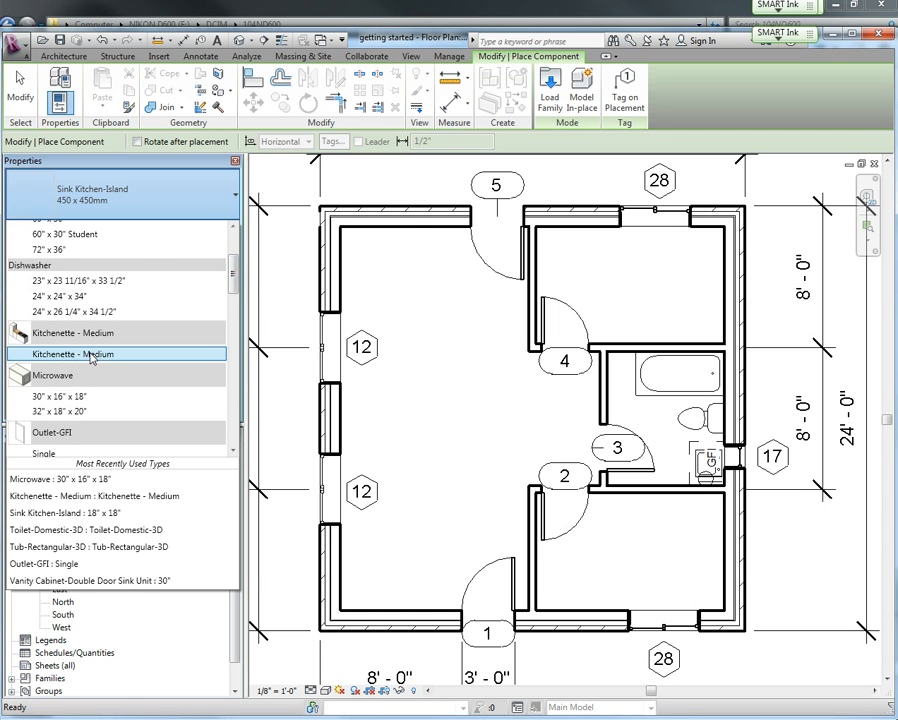
click(90, 357)
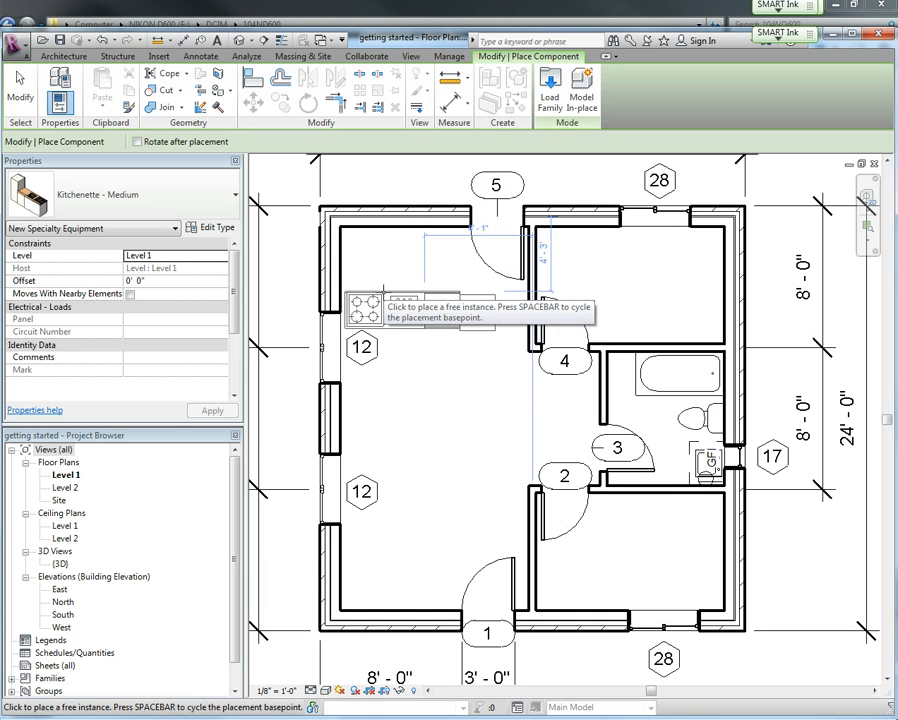
key(space)
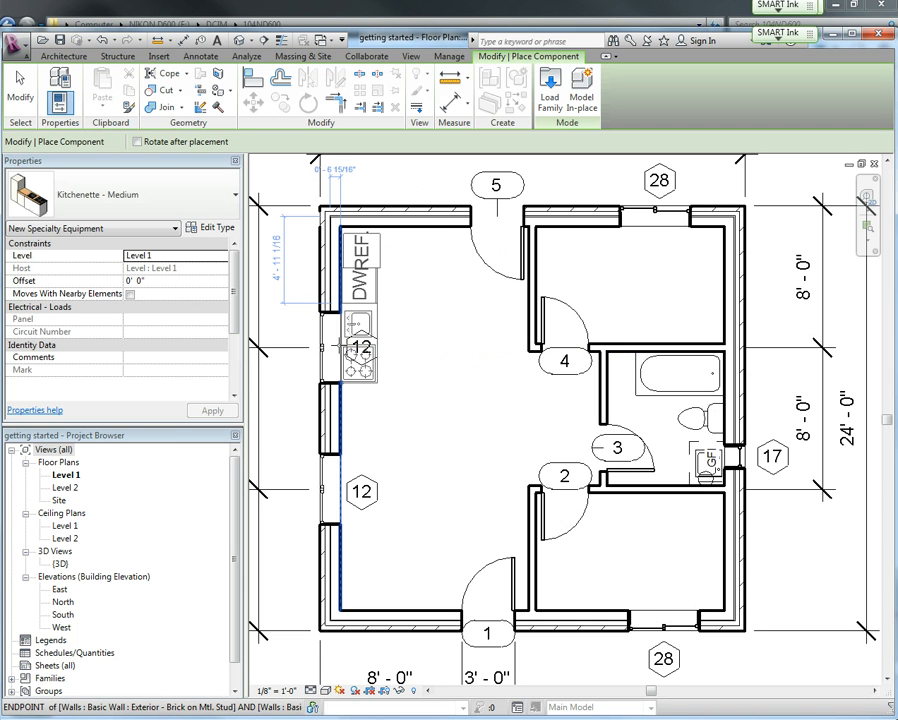
click(344, 347)
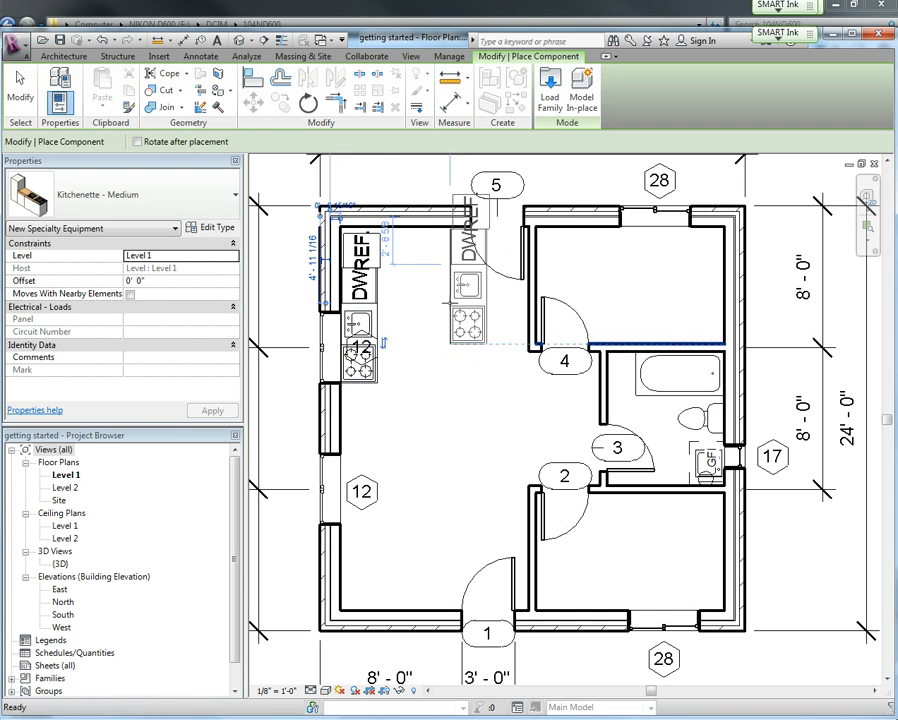
key(Escape)
key(Escape)
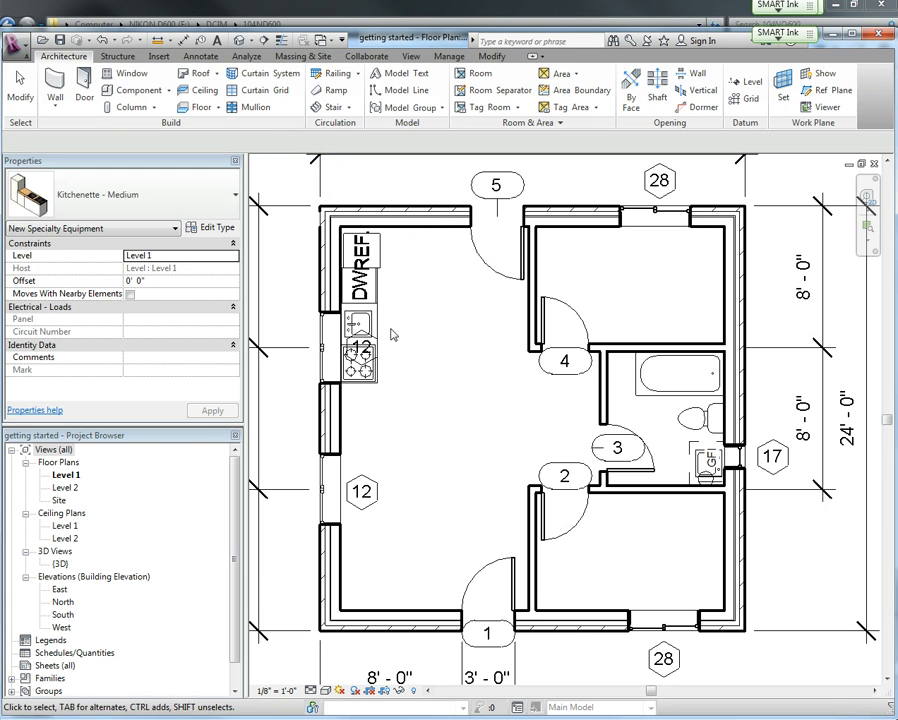
Nudge the kitchenette southward along the west wall to line its sink up with the upper window.
click(366, 320)
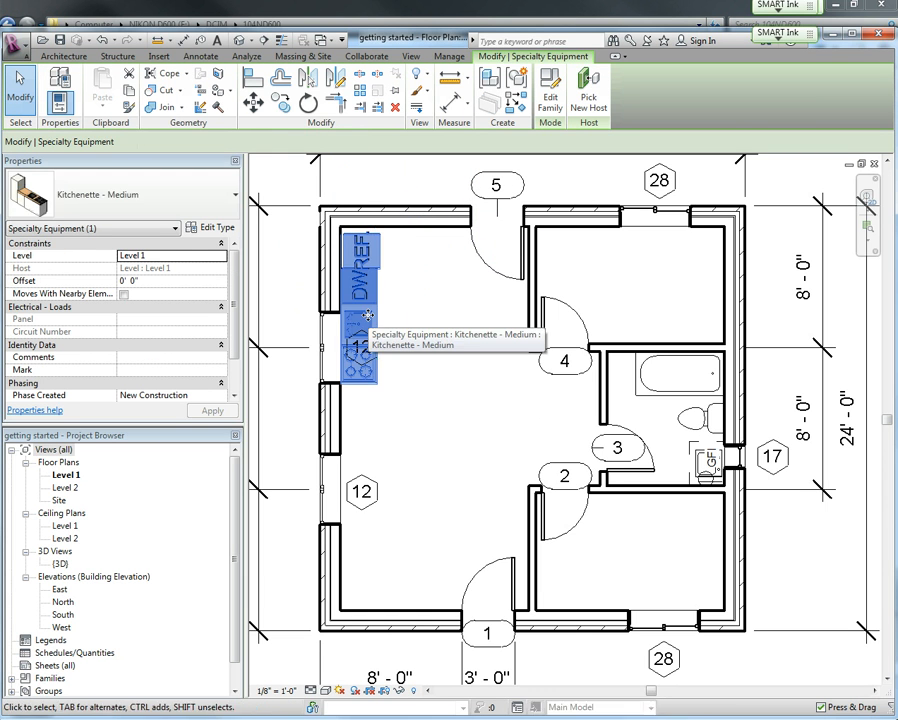
key(Down)
key(Down)
key(Down)
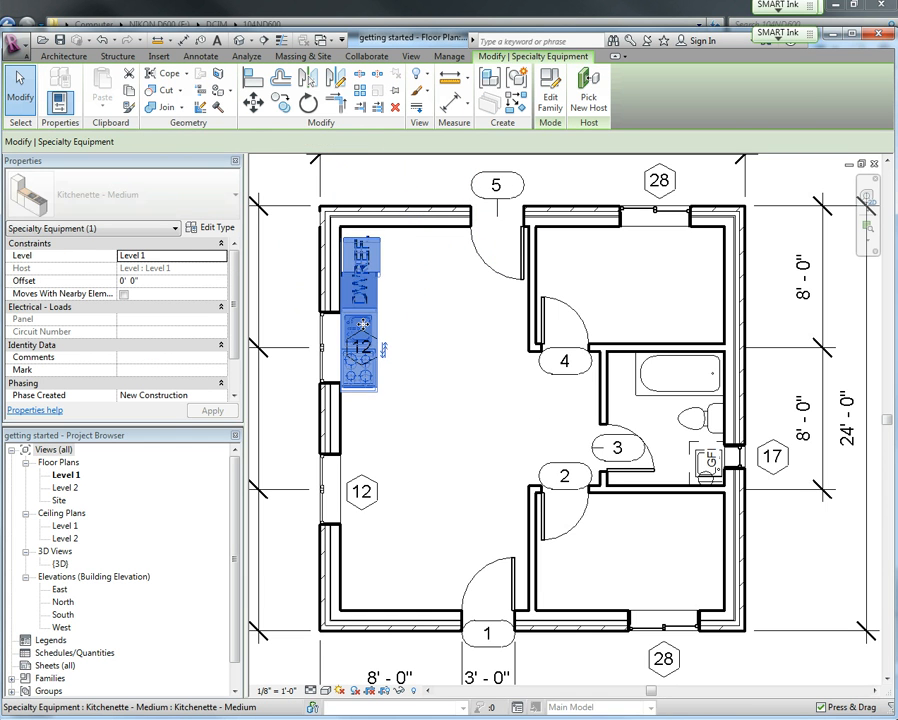
key(Down)
key(Down)
key(Down)
key(Down)
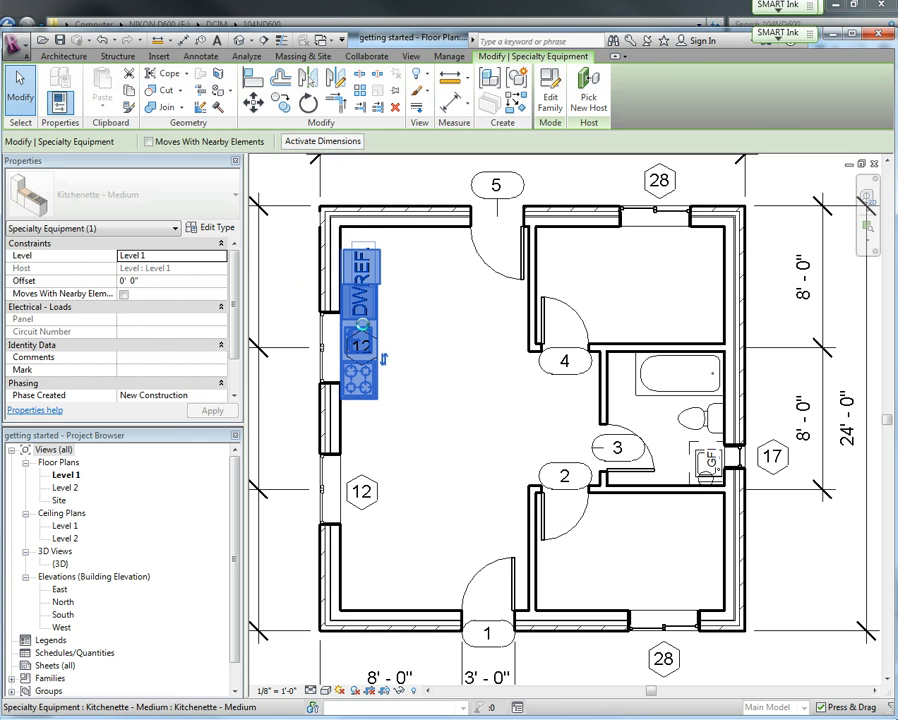
click(440, 315)
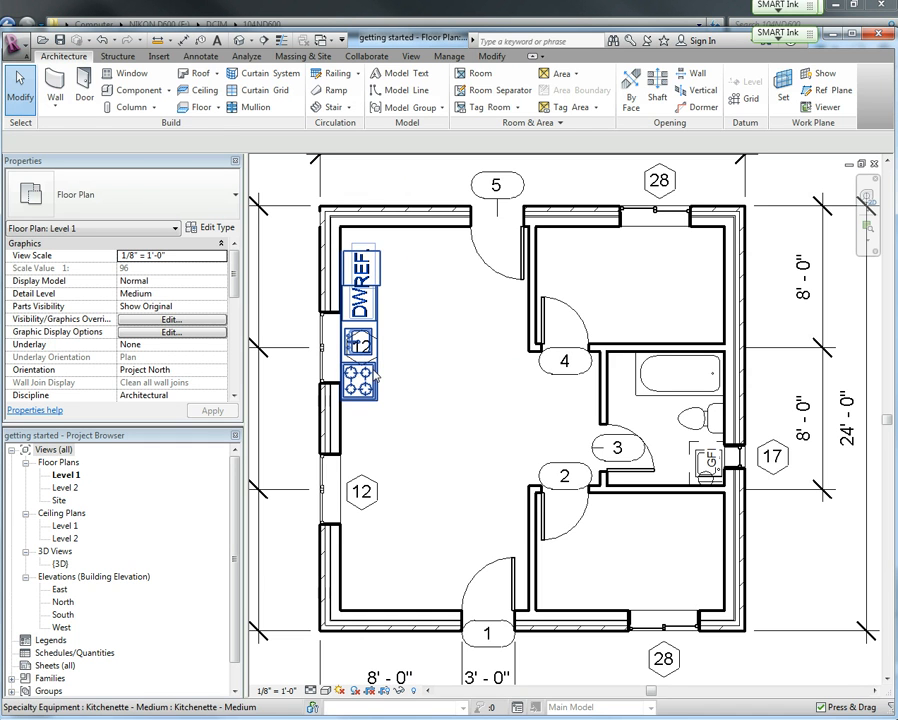
Shift the kitchenette away from the west wall and move the upper window's tag 12 outside that wall.
drag(368, 372, 418, 374)
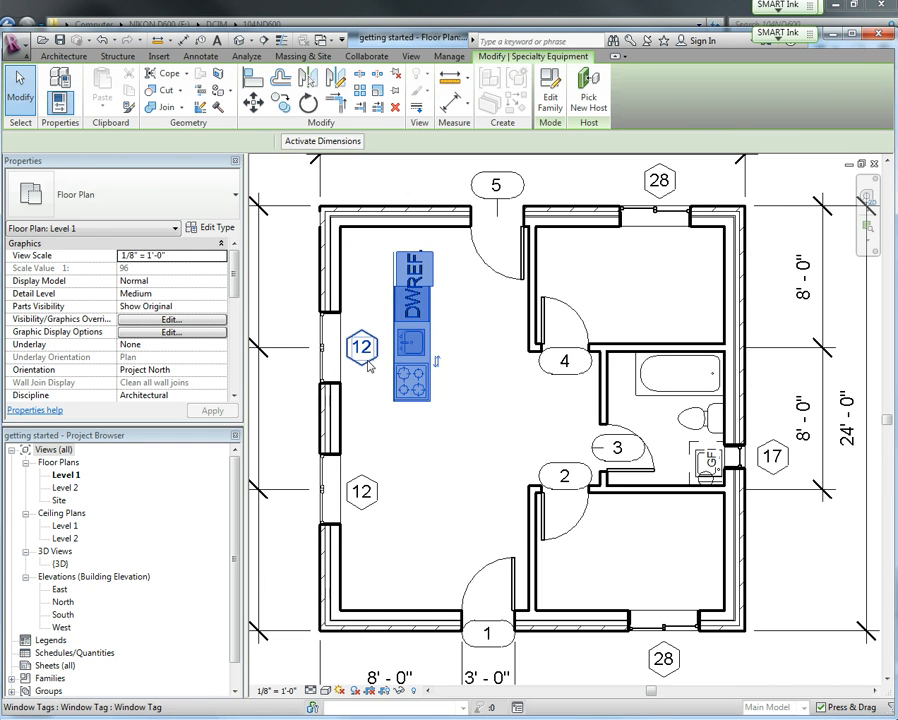
drag(362, 360, 294, 363)
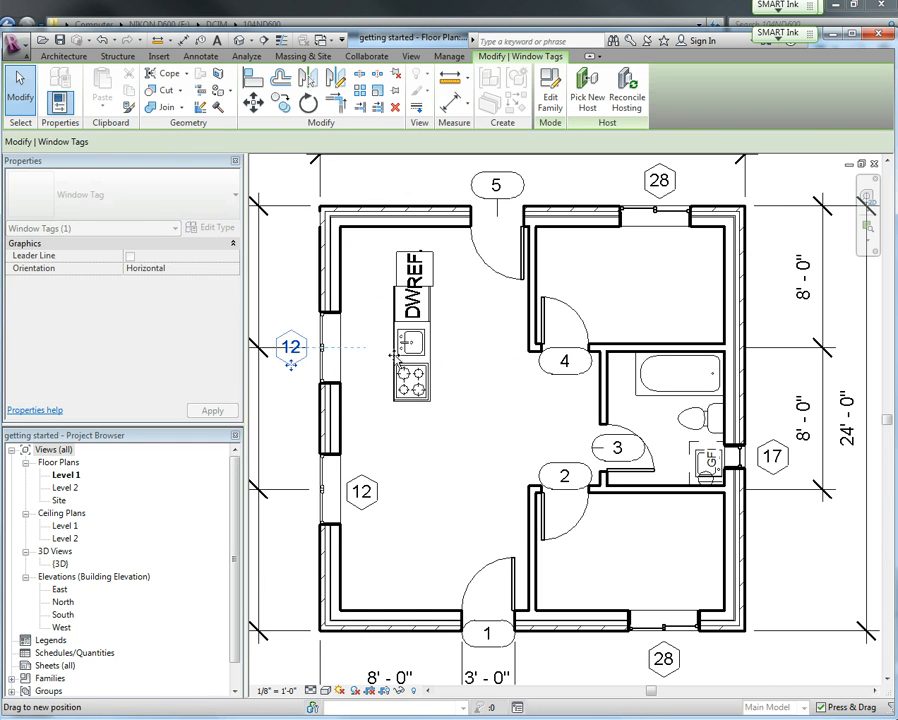
Move the kitchenette back against the inner face of the west wall, in front of the upper window.
drag(402, 364, 340, 362)
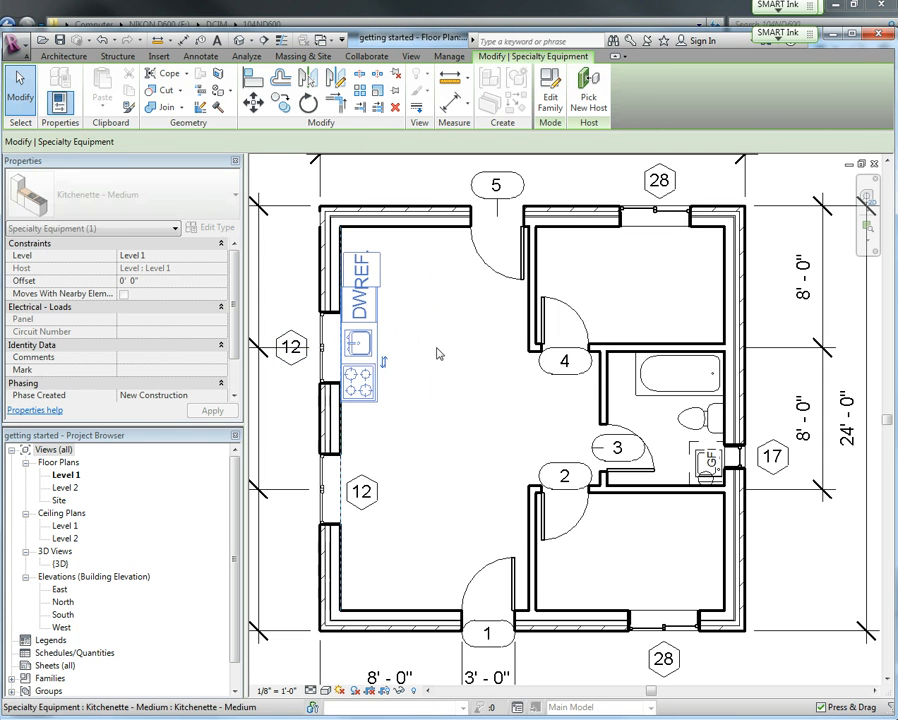
click(437, 386)
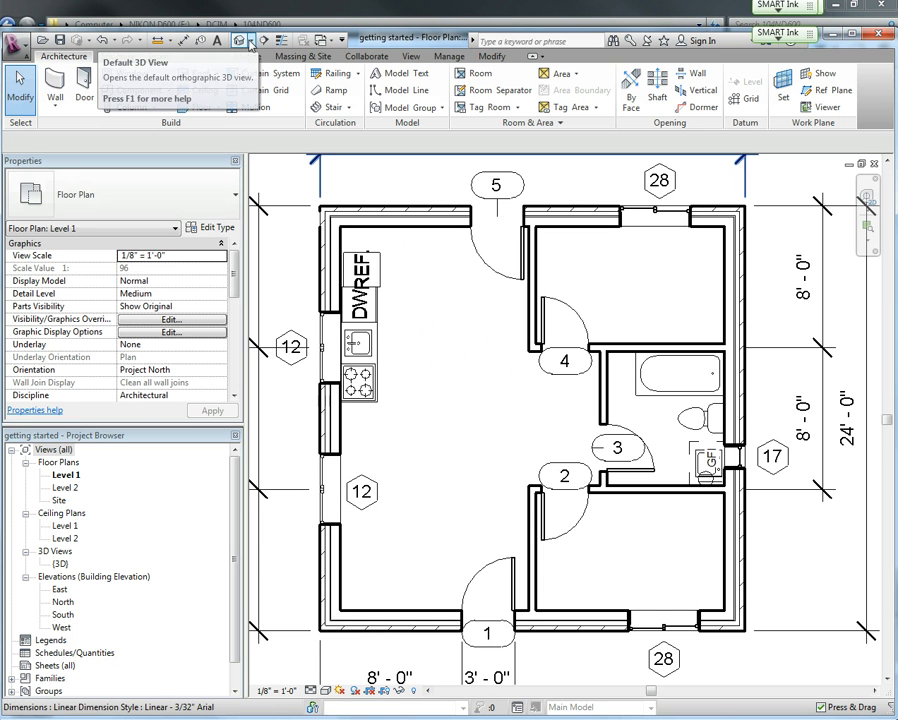
Create a perspective camera view from the open area beside door 4, aimed at the kitchenette and the upper west window.
click(251, 42)
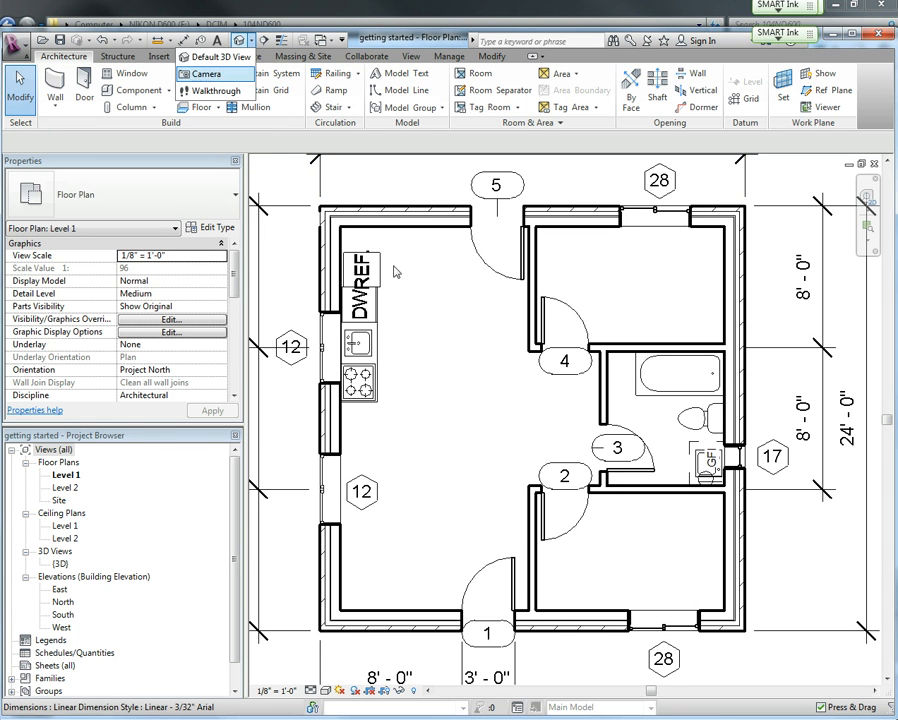
click(524, 392)
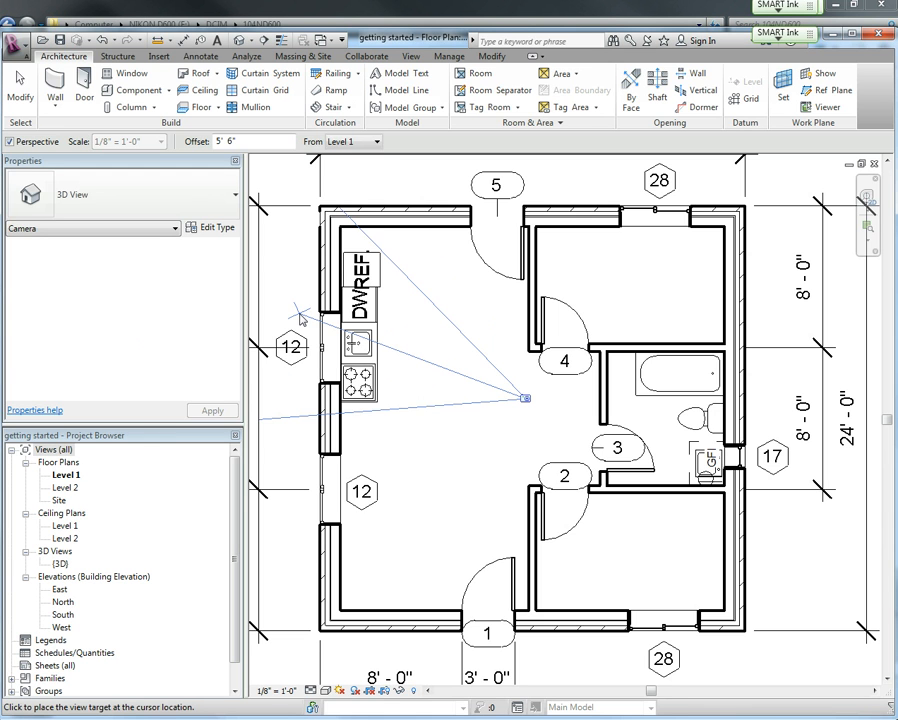
click(300, 318)
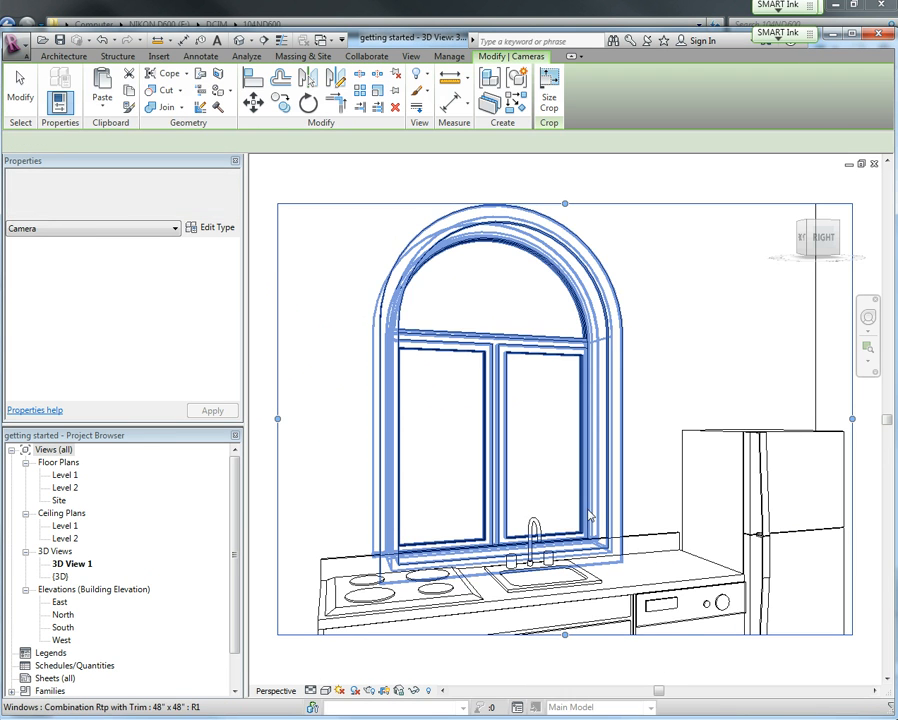
Enlarge the camera view's crop region downward and to both sides to take in the whole kitchenette and the floor.
scroll(636, 516, down, 3)
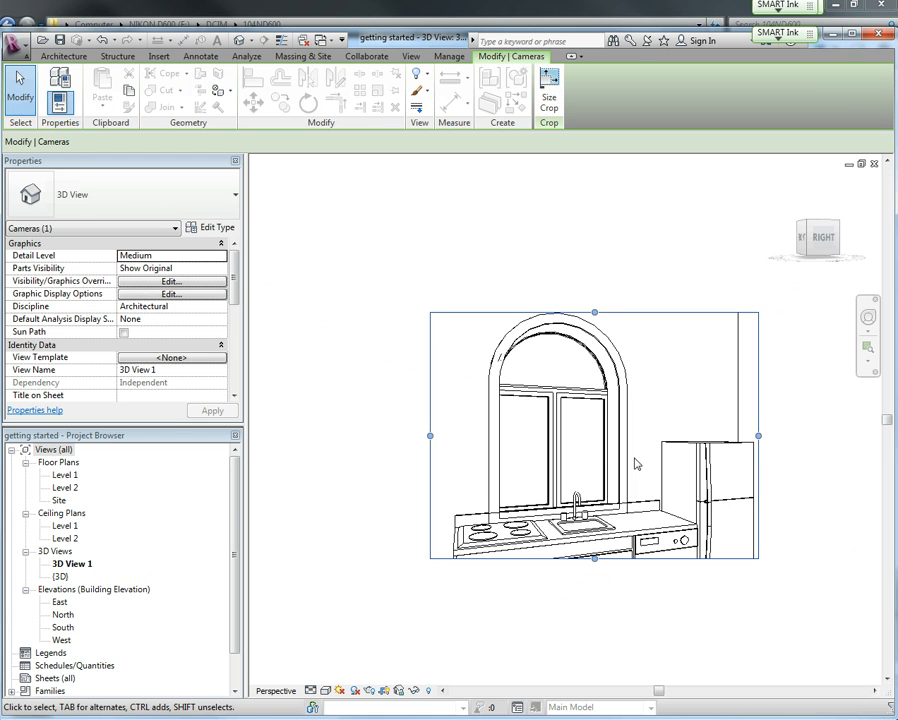
scroll(636, 516, down, 3)
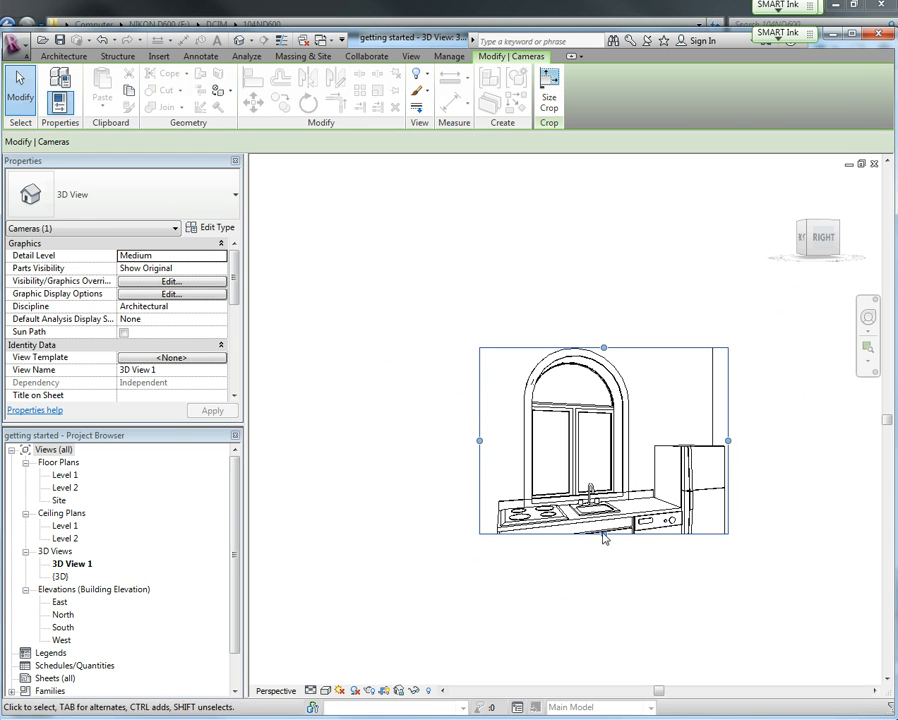
drag(602, 554, 602, 636)
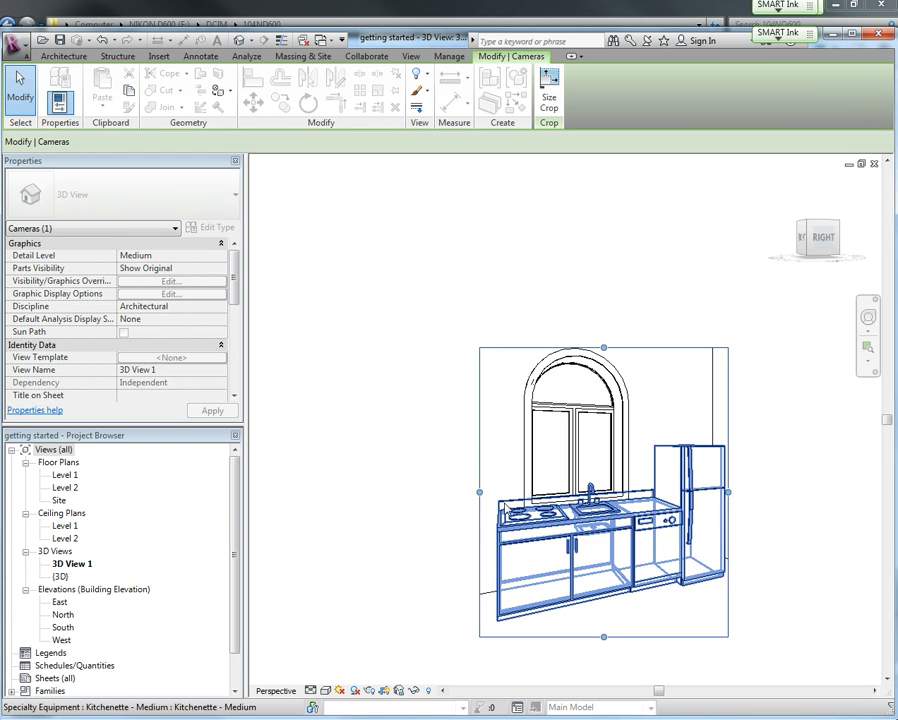
drag(481, 492, 394, 490)
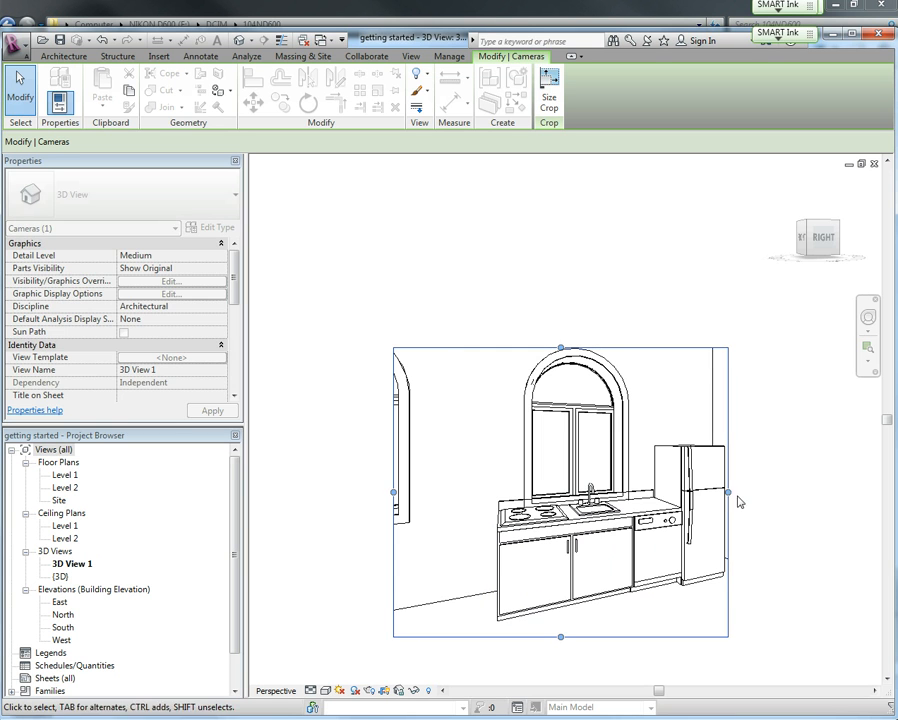
drag(728, 492, 814, 491)
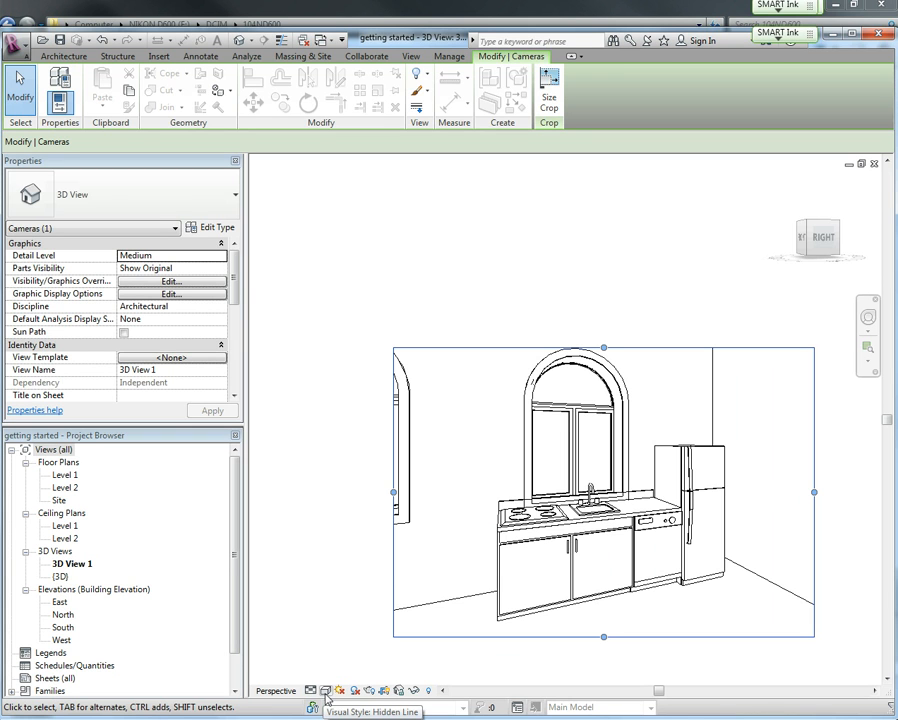
Set the camera view's visual style to Realistic and widen its crop region to include the second west window.
click(325, 692)
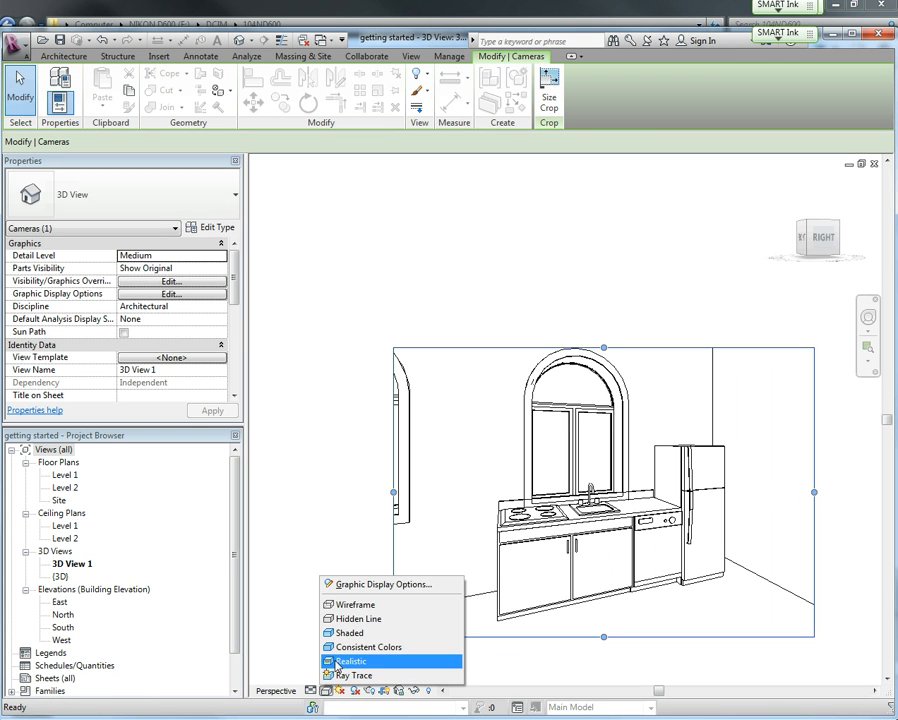
click(345, 661)
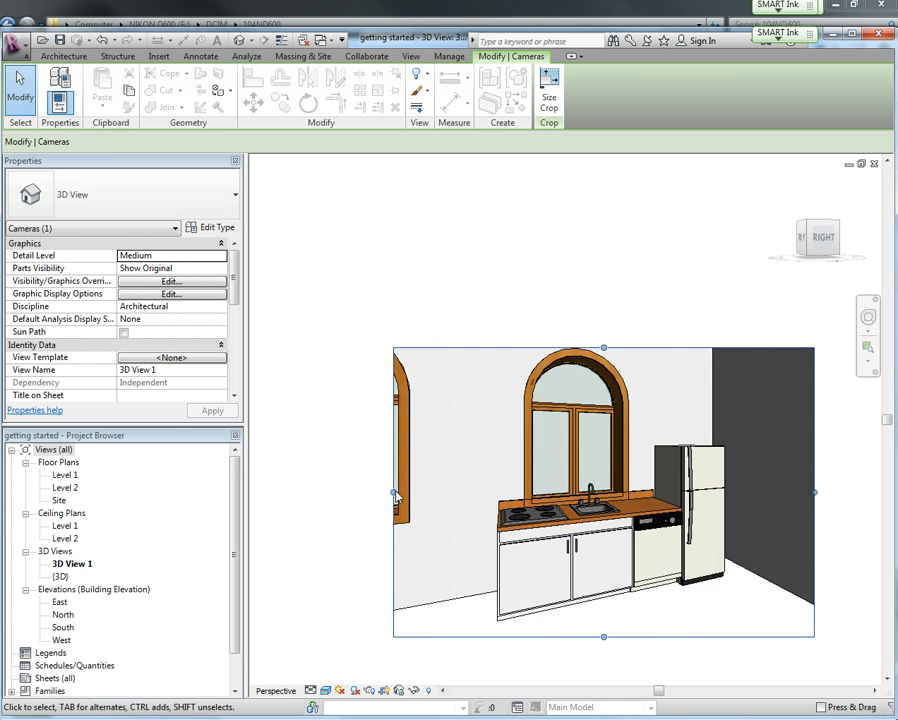
drag(393, 492, 276, 490)
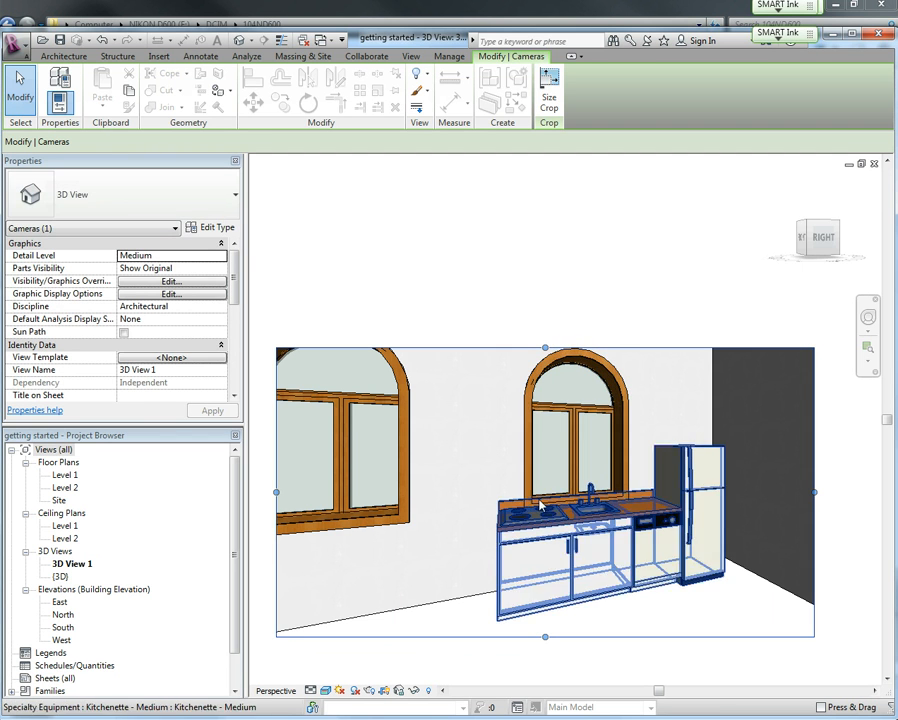
Set the sill height of the window behind the kitchenette's sink to 3' 6".
click(534, 498)
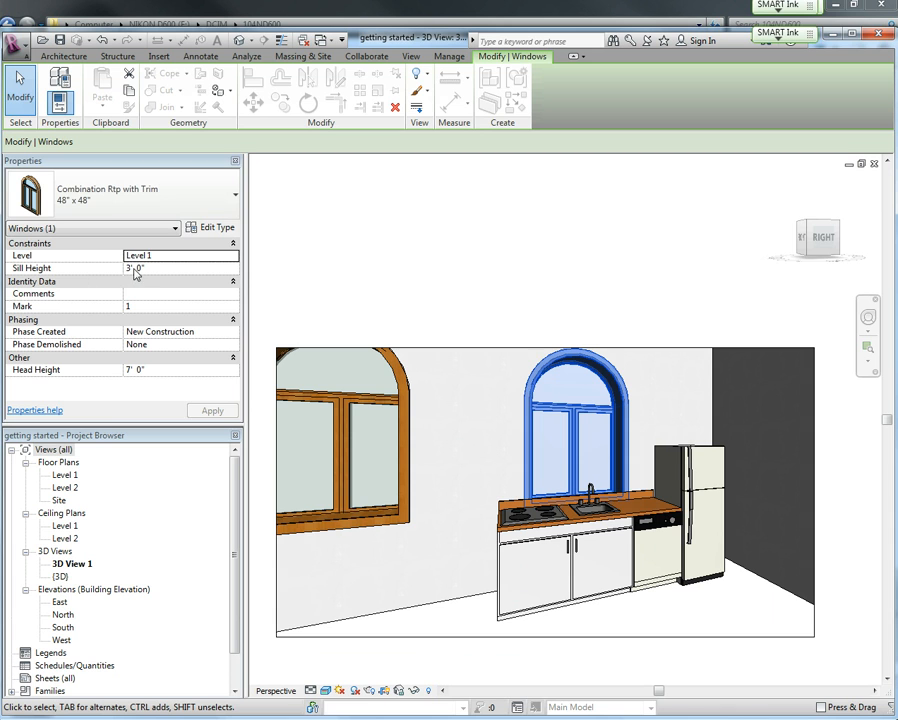
click(140, 268)
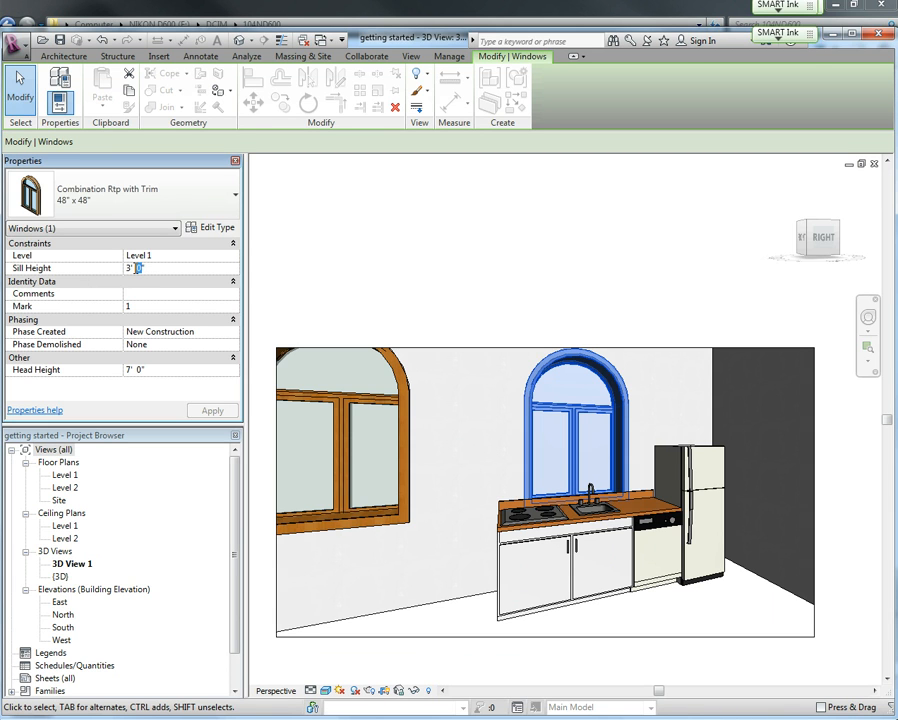
text(6)
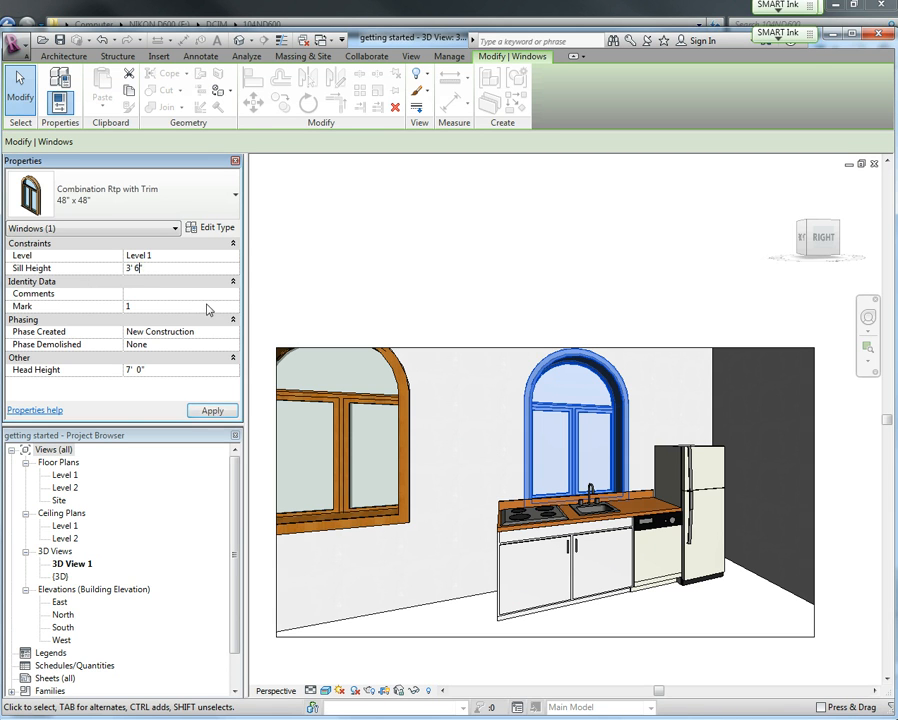
click(212, 410)
click(465, 522)
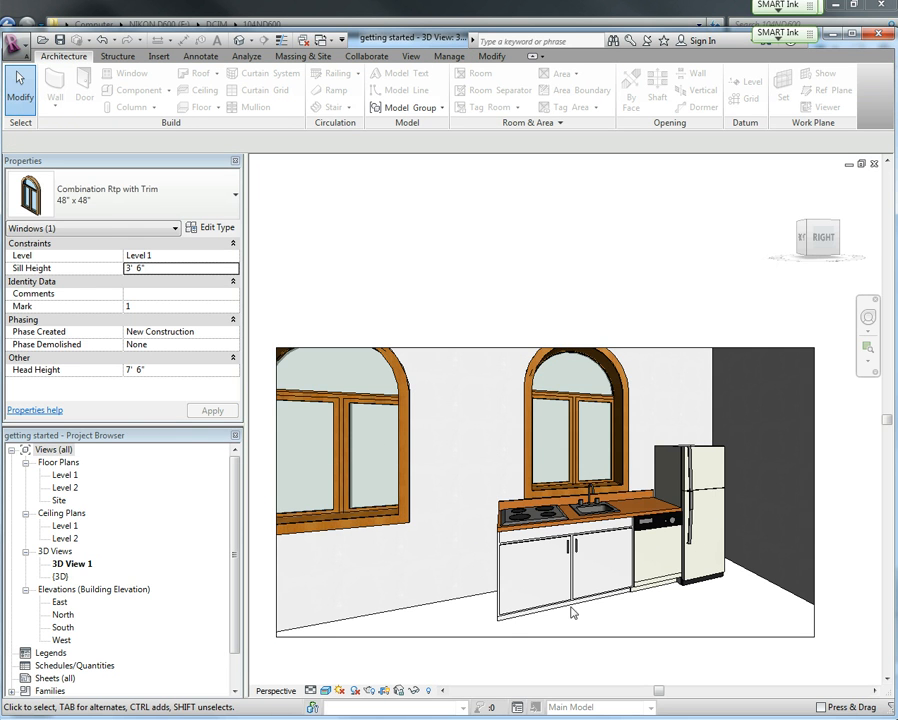
Set the sill height of the other west-wall window to 3' 6" as well.
click(396, 510)
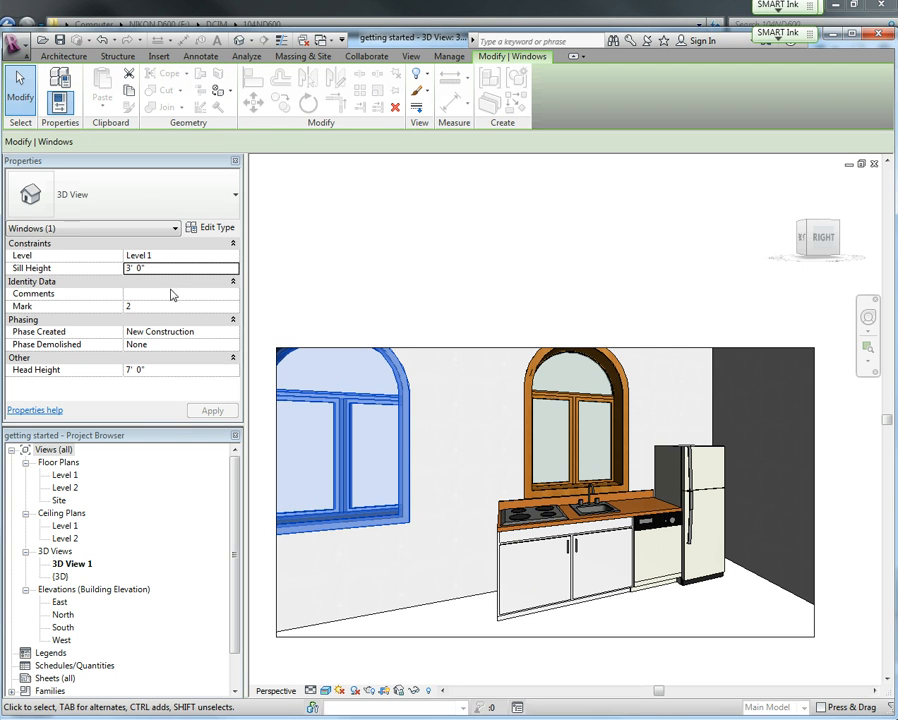
click(143, 268)
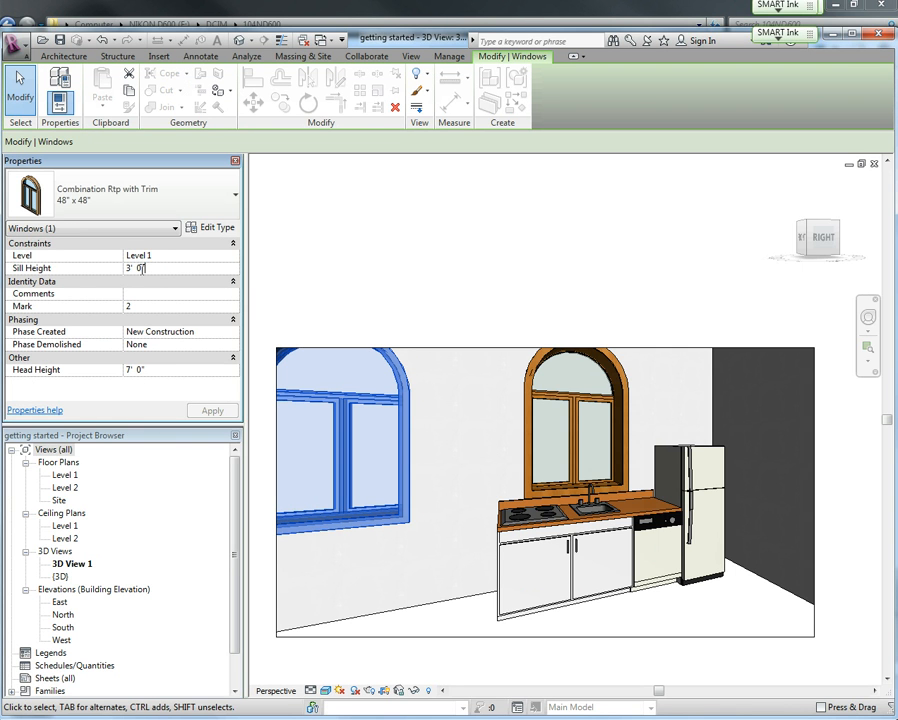
text(6)
click(212, 410)
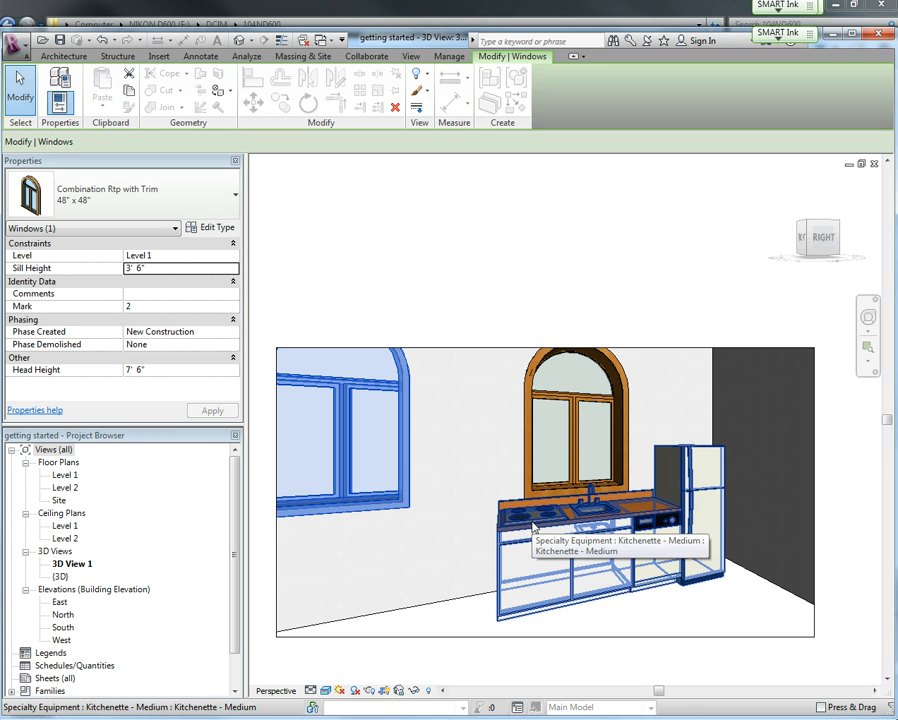
Return to the Level 1 floor plan and show the whole plan with its dimensions.
double_click(64, 476)
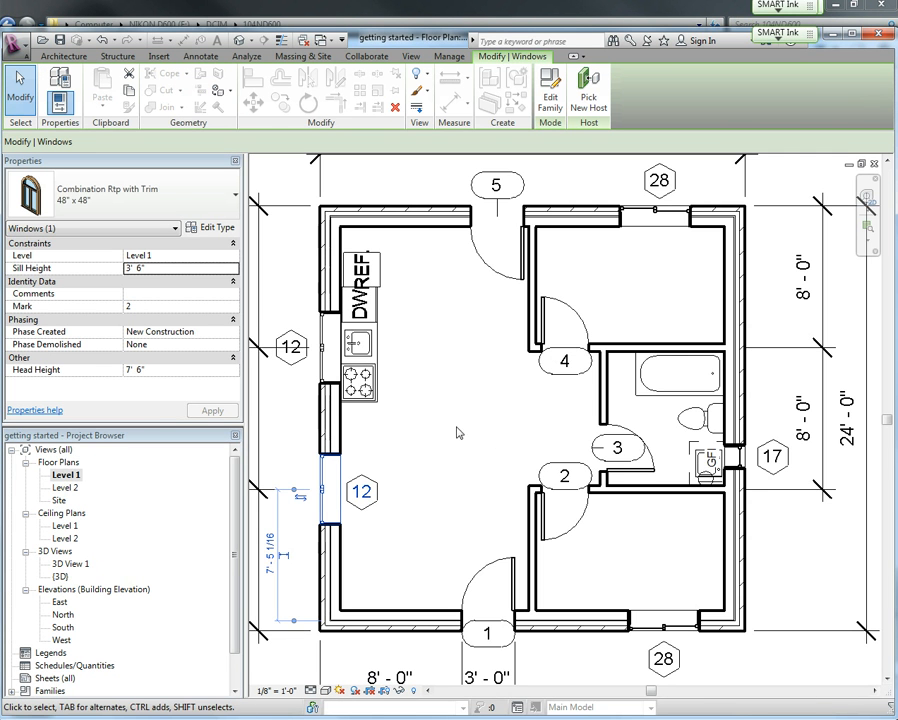
scroll(427, 385, down, 3)
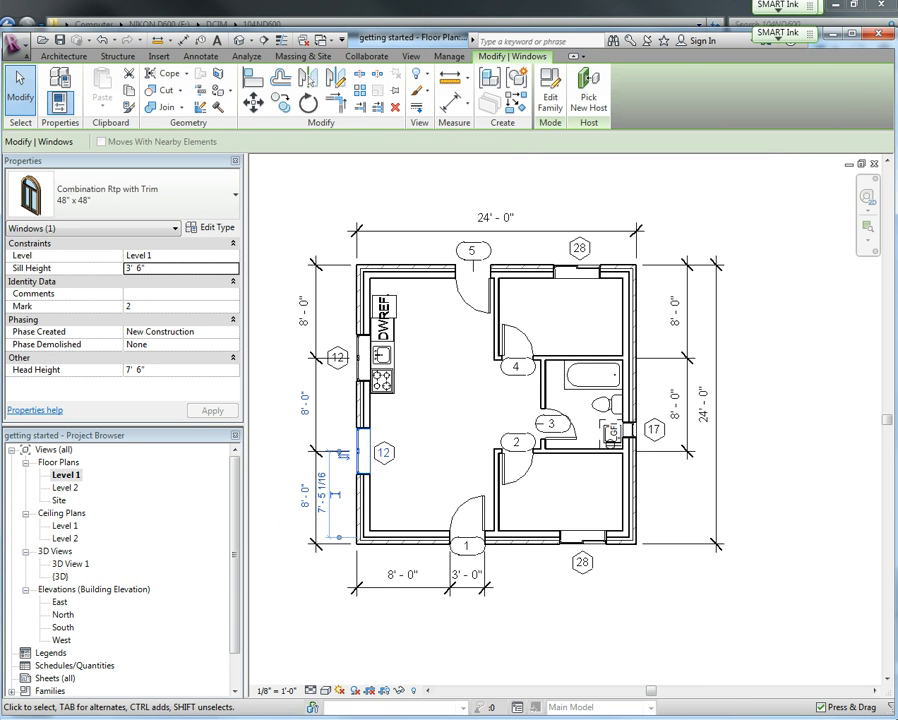